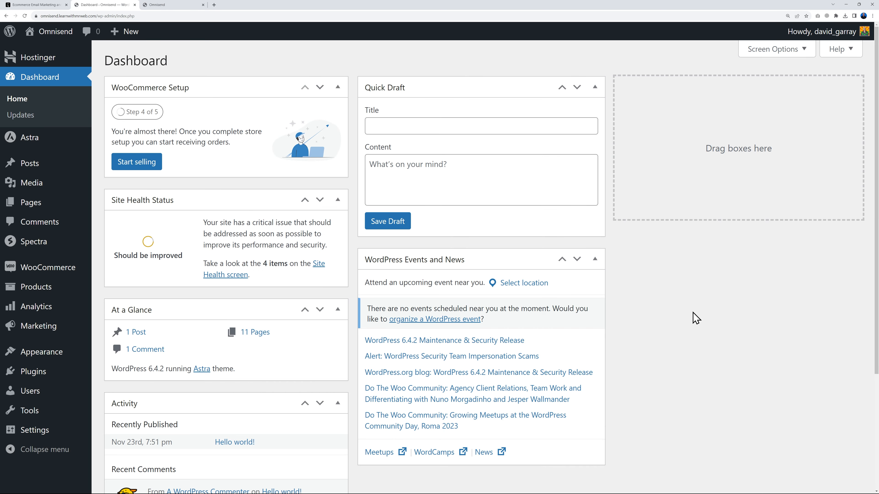
Step: Find 'omnisend' among new plugins, install and activate Omnisend for WooCommerce, then go to the omnisend.com tab
mouse_move(33, 371)
left_click(124, 392)
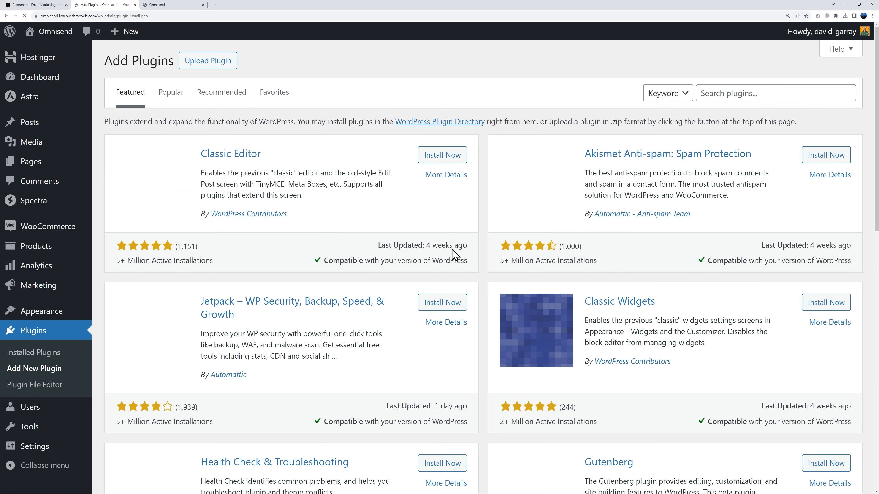
left_click(723, 93)
type("omnisend")
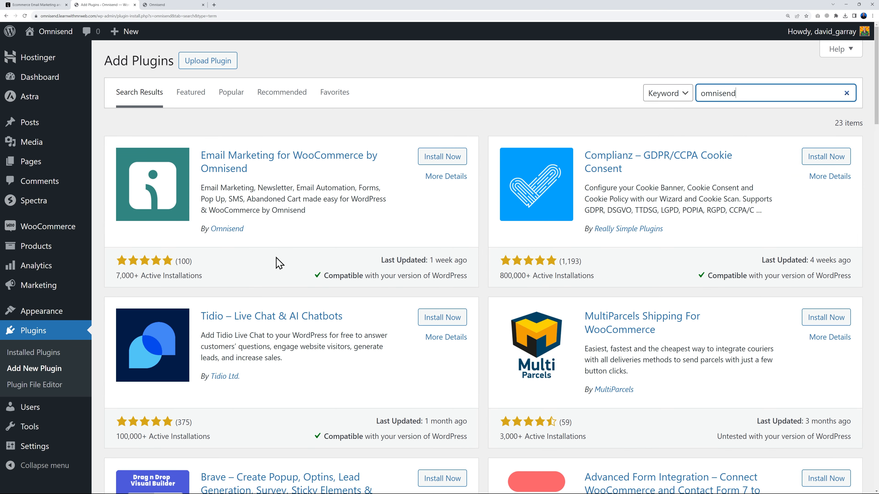
left_click(457, 160)
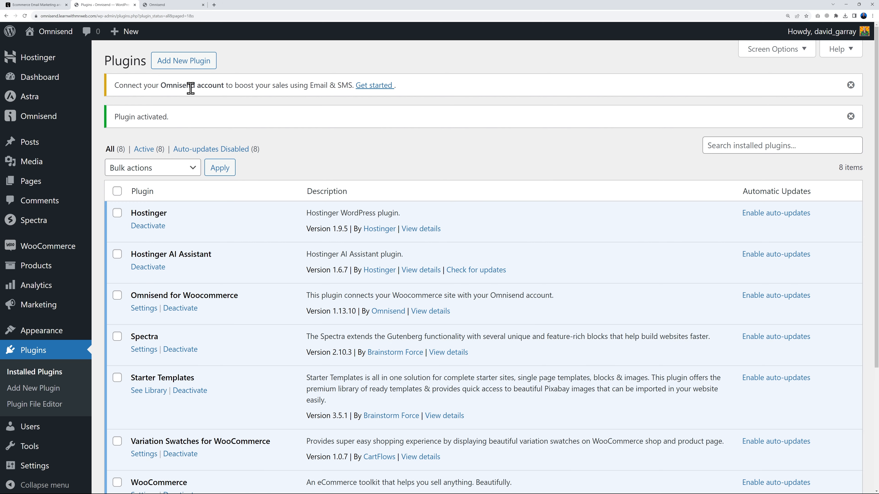
left_click(52, 5)
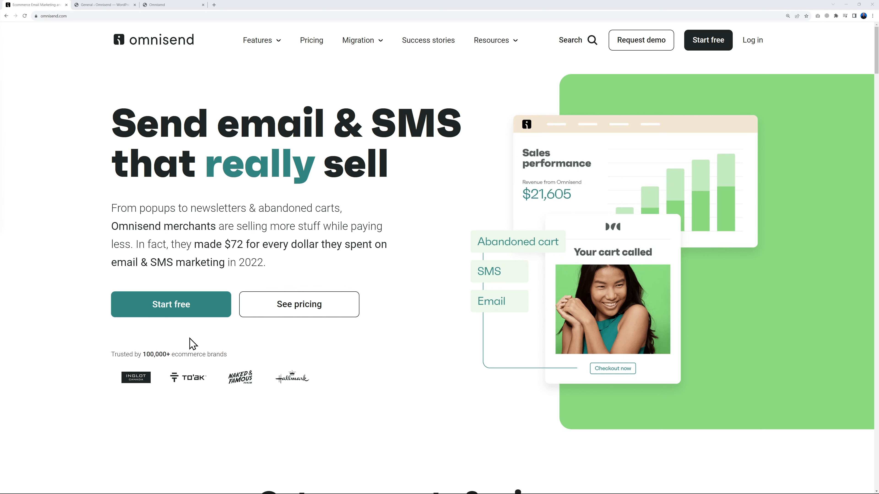
Step: Scroll the Omnisend pricing page comparing Pro ($59), Standard ($16) and Free ($0) plans
left_click(333, 308)
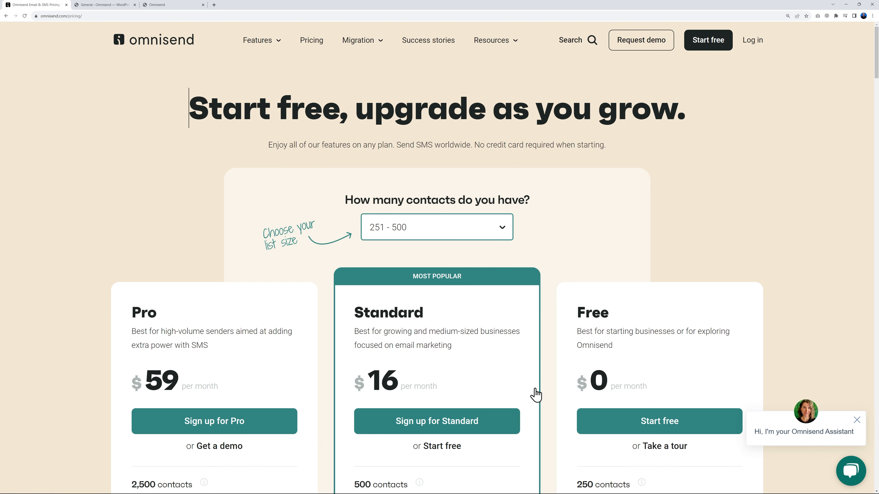
scroll(788, 289, "down", 4)
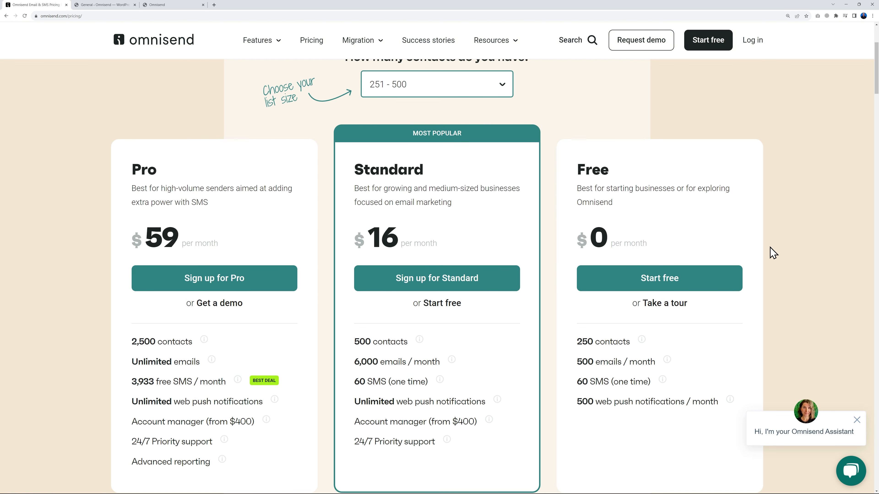
scroll(769, 244, "down", 1)
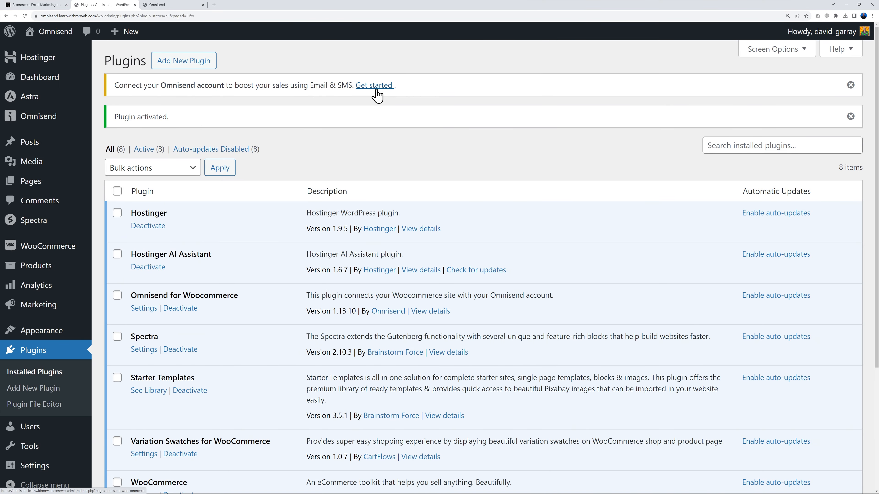
Step: Link the WooCommerce store to the existing Omnisend account by logging in, then go to the Omnisend dashboard
left_click(375, 89)
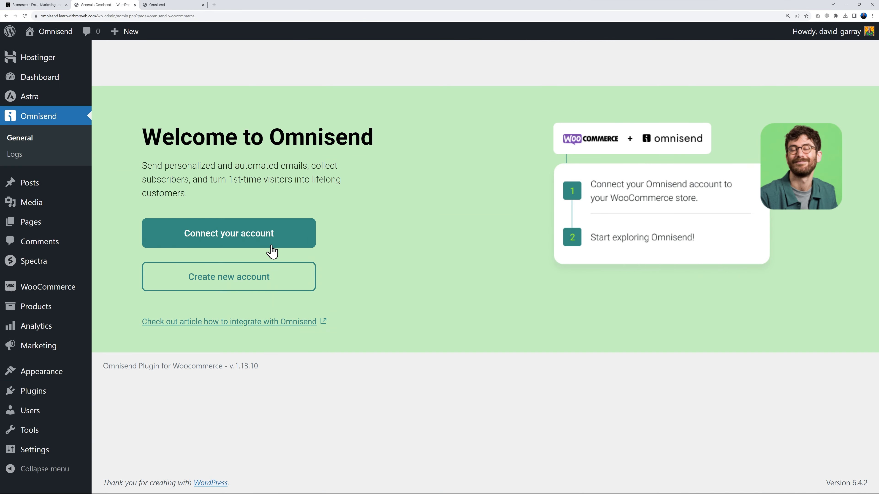
left_click(250, 242)
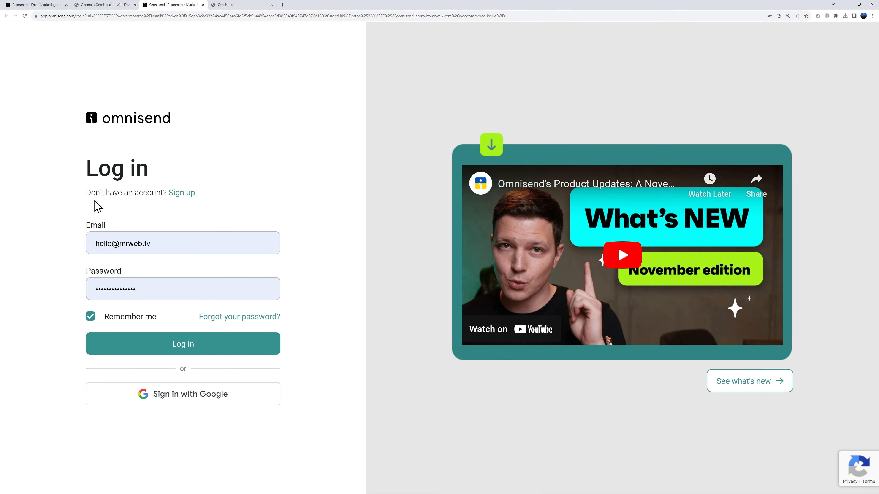
left_click(203, 348)
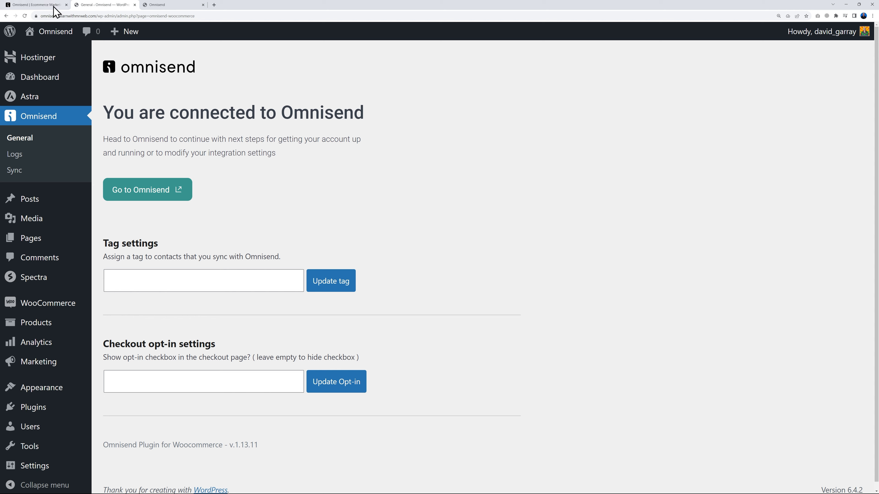
left_click(36, 4)
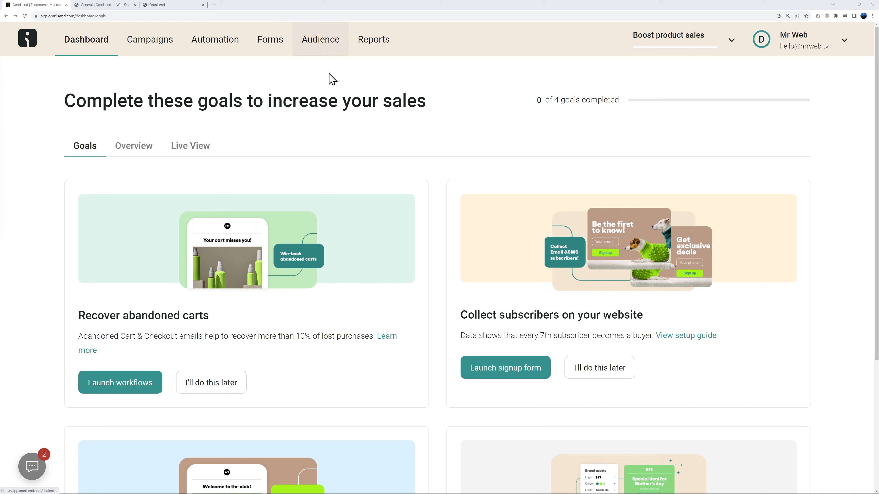
left_click(845, 41)
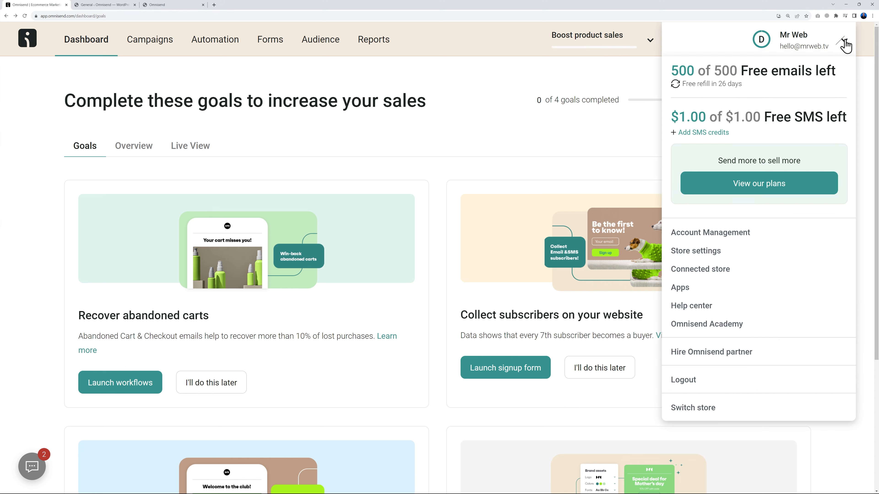
left_click(712, 271)
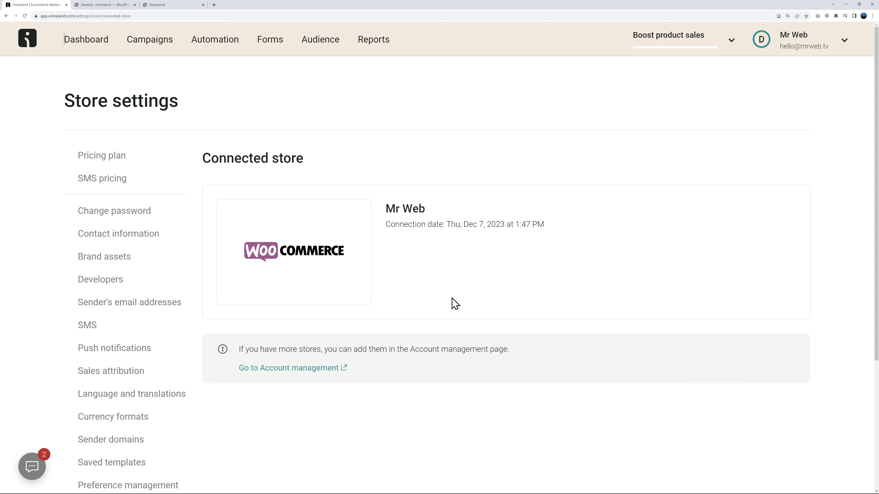
left_click(168, 5)
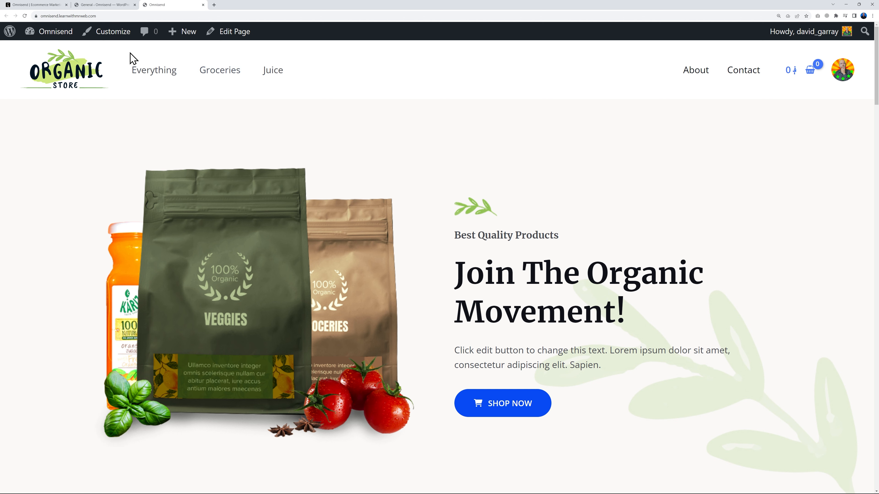
left_click(43, 5)
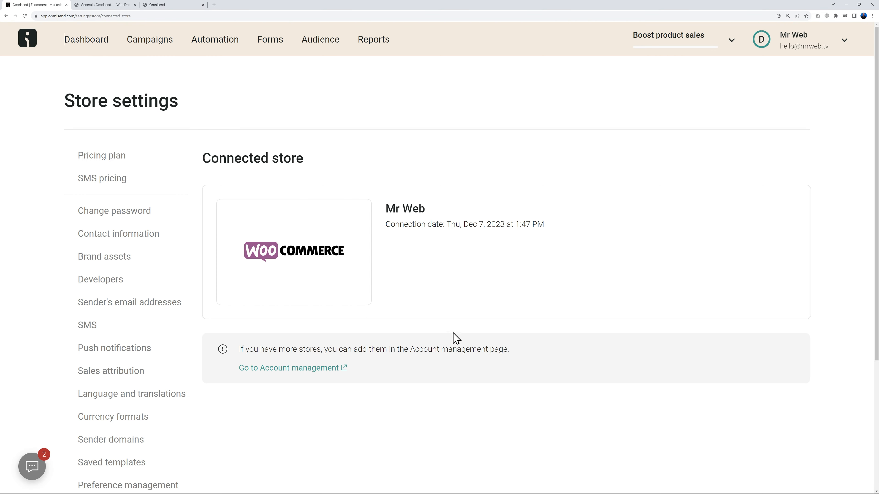
left_click(86, 258)
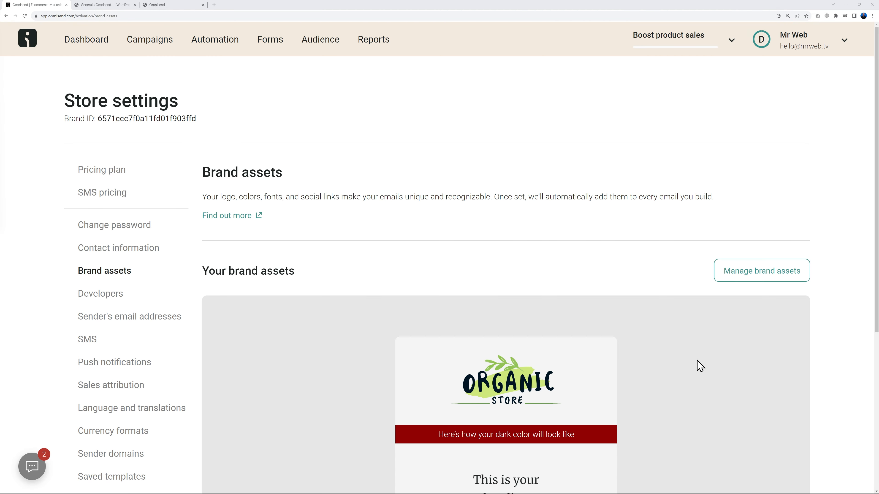
scroll(697, 365, "down", 4)
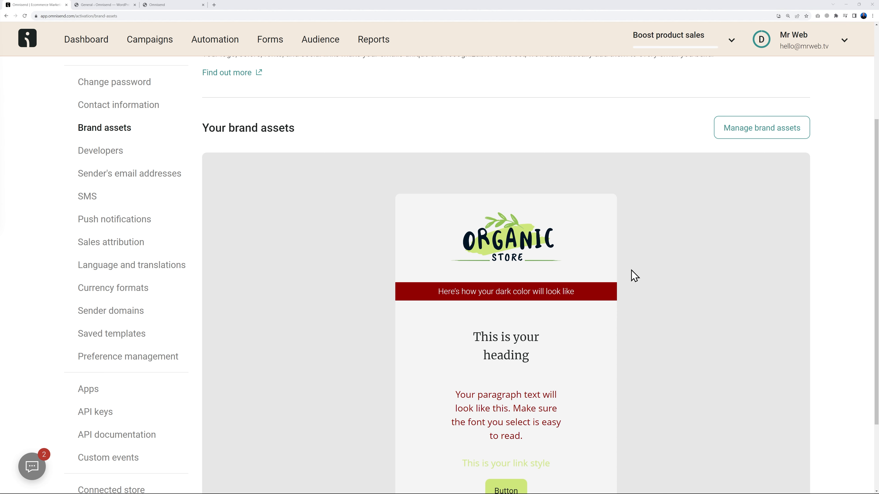
scroll(623, 270, "down", 2)
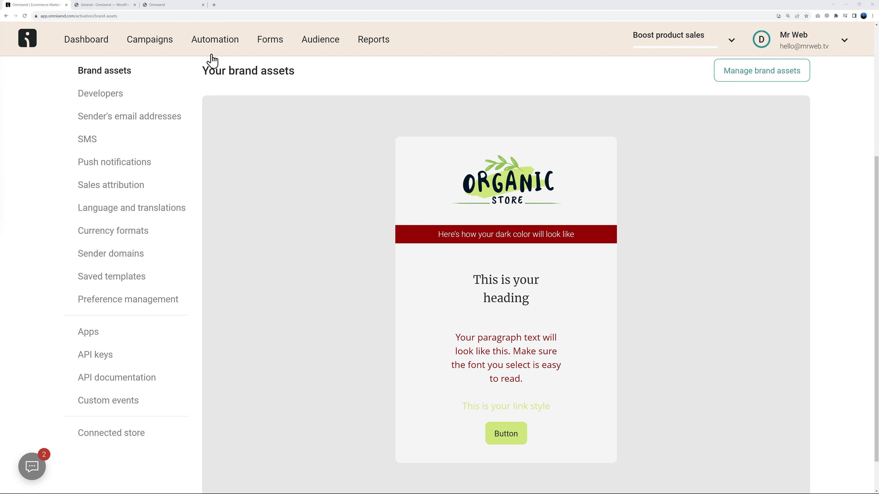
left_click(179, 5)
left_click(38, 5)
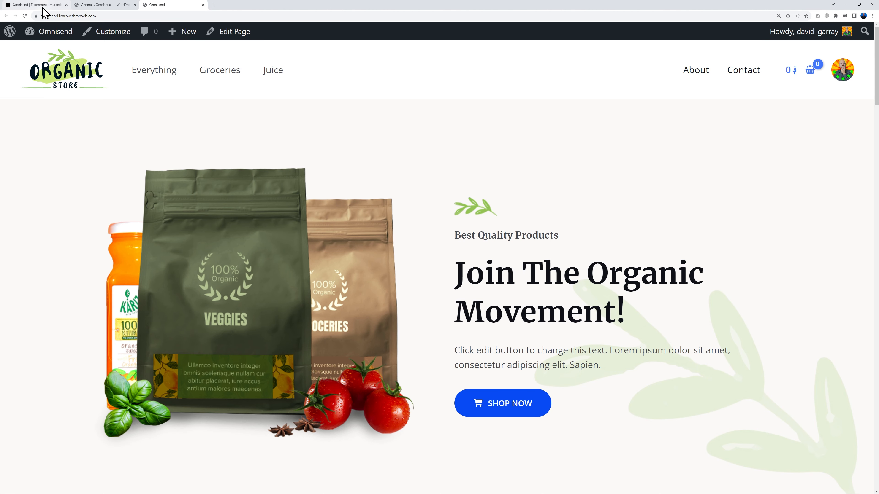
scroll(691, 298, "up", 5)
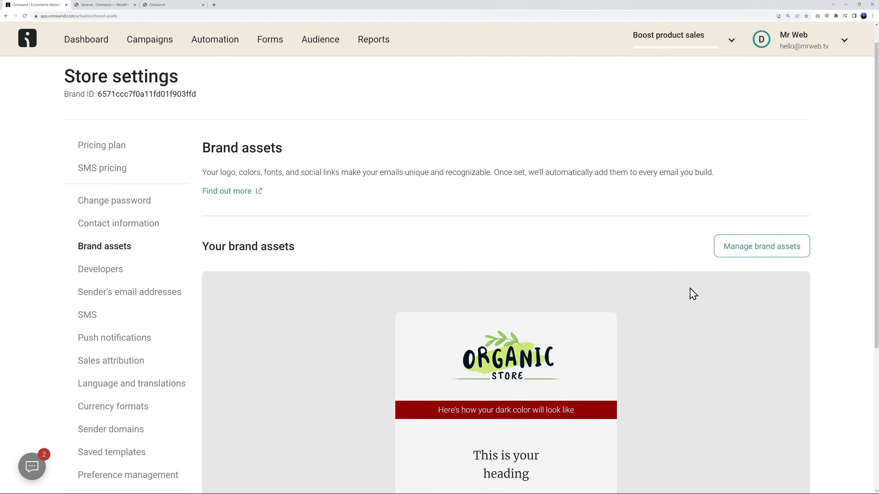
left_click(86, 51)
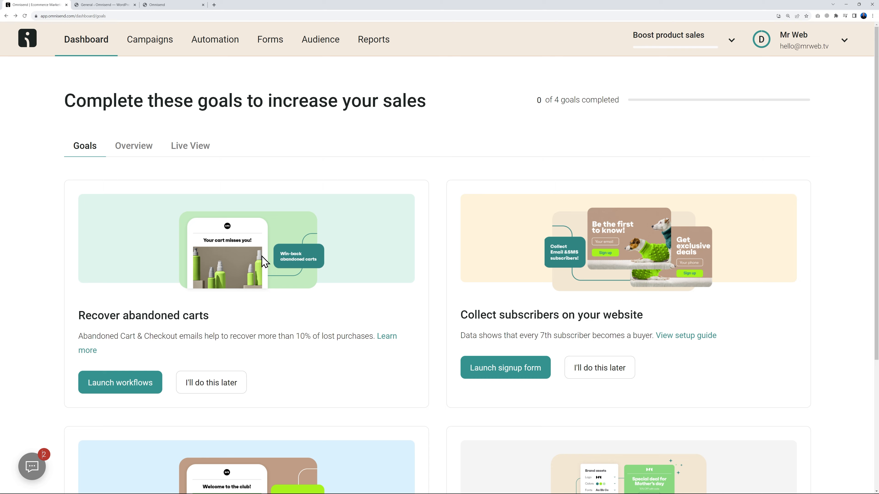
Step: Launch the Abandoned Cart & Checkout workflows from the Recover abandoned carts goal card
scroll(687, 258, "down", 1)
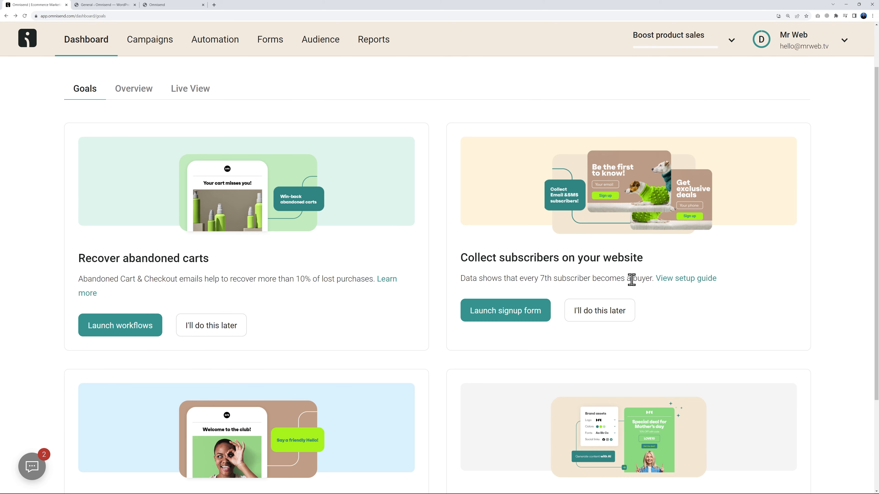
scroll(776, 277, "down", 2)
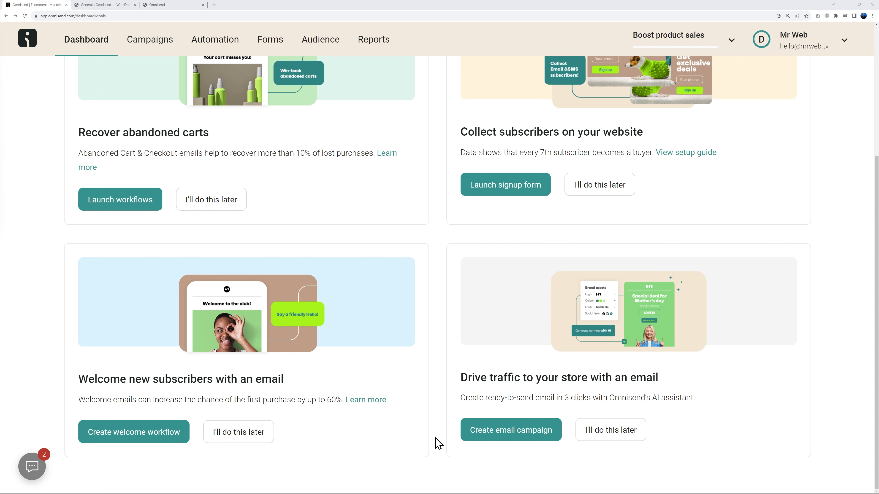
scroll(424, 408, "up", 5)
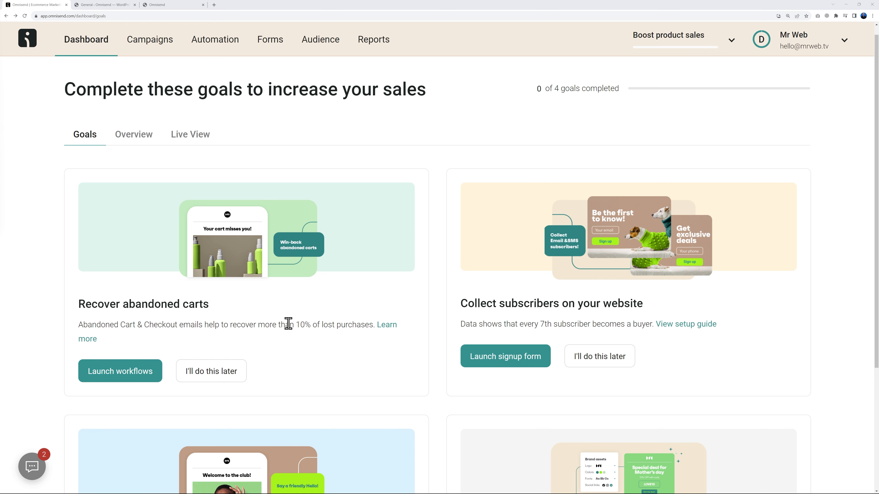
left_click(118, 381)
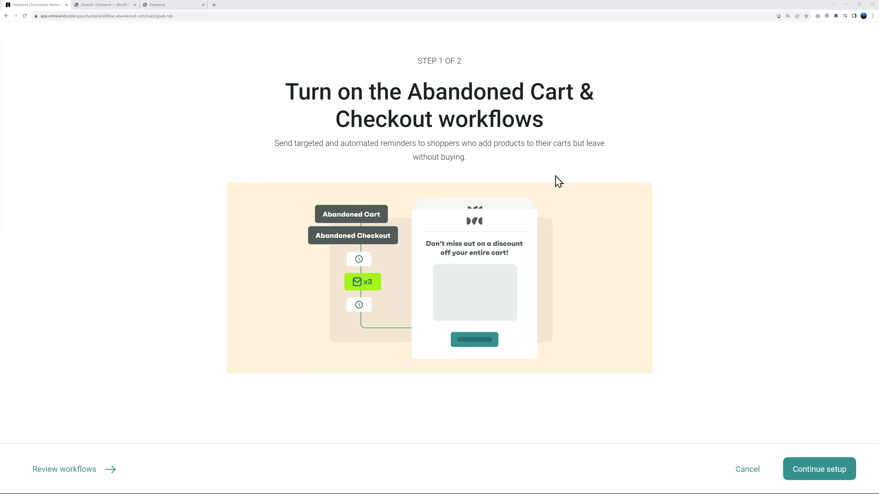
Step: Start the Abandoned Checkout workflow with the Use only emails option, skipping SMS
left_click(817, 470)
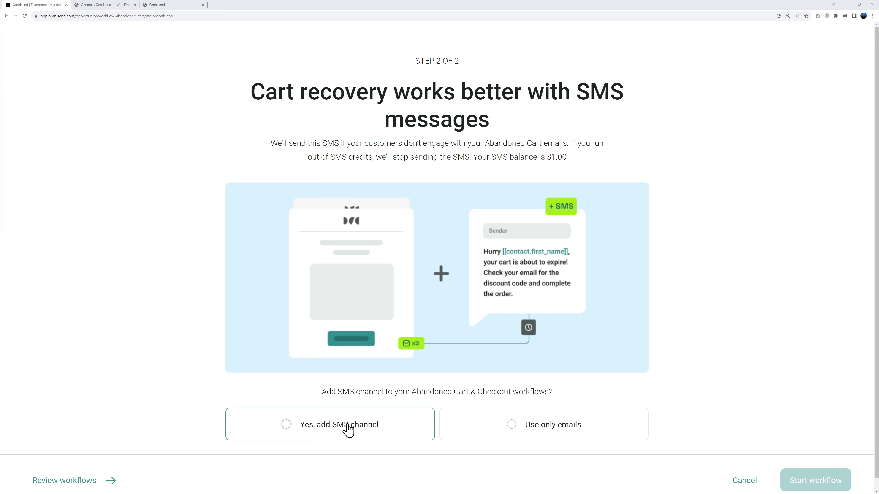
left_click(513, 430)
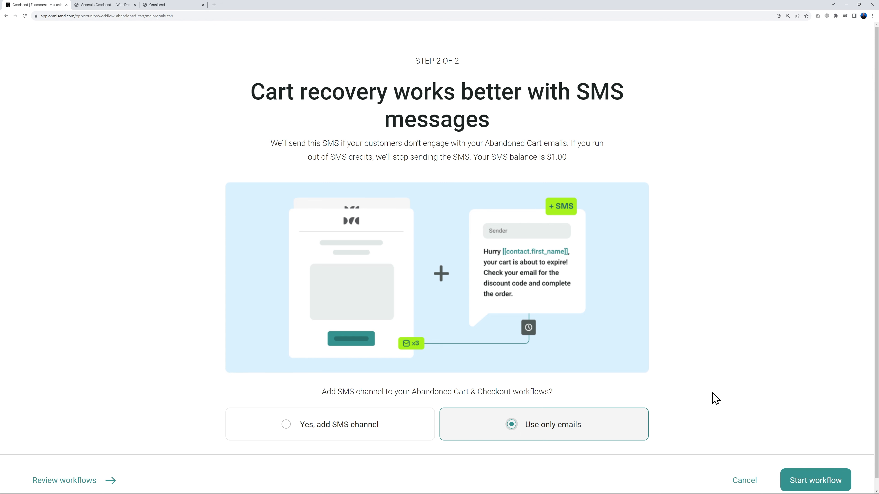
left_click(783, 482)
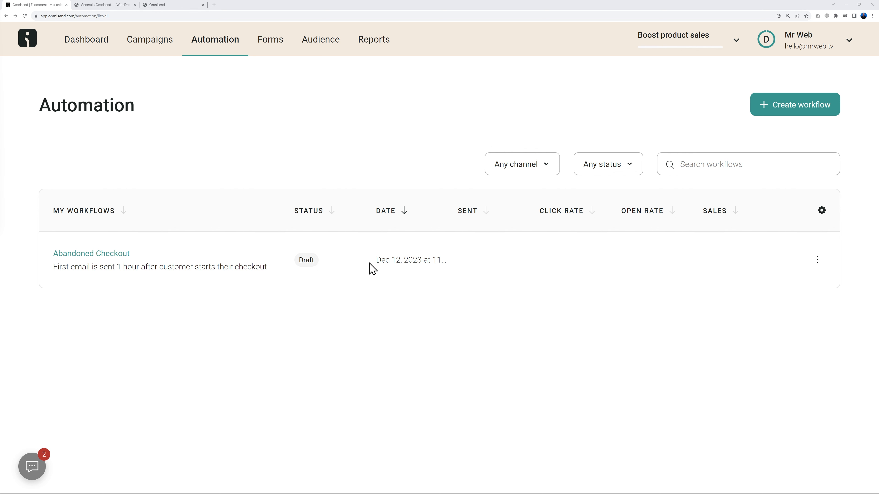
Step: Edit the Abandoned Checkout workflow and open its first cart email, then return to the Dashboard tab
left_click(816, 264)
left_click(759, 297)
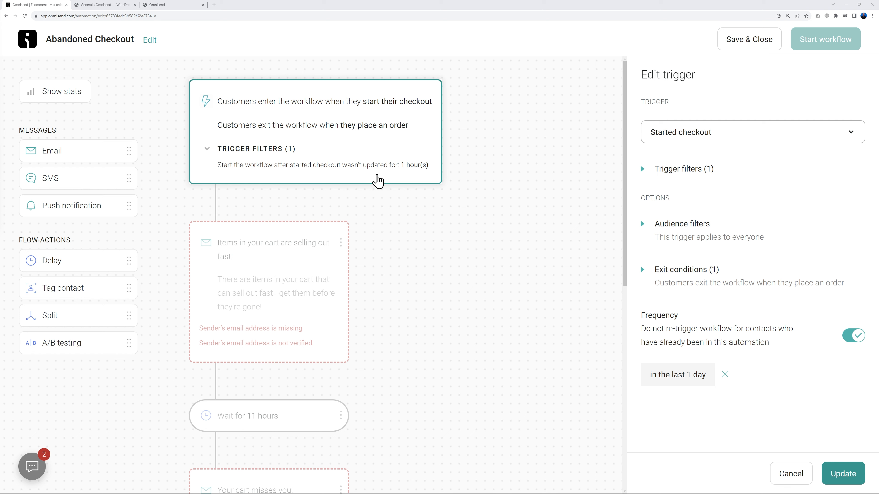
scroll(420, 240, "down", 1)
scroll(420, 239, "down", 2)
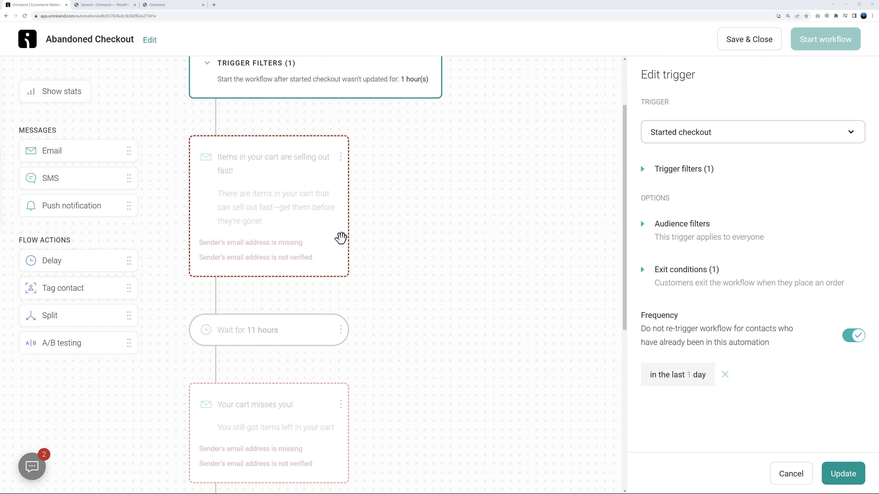
left_click(327, 223)
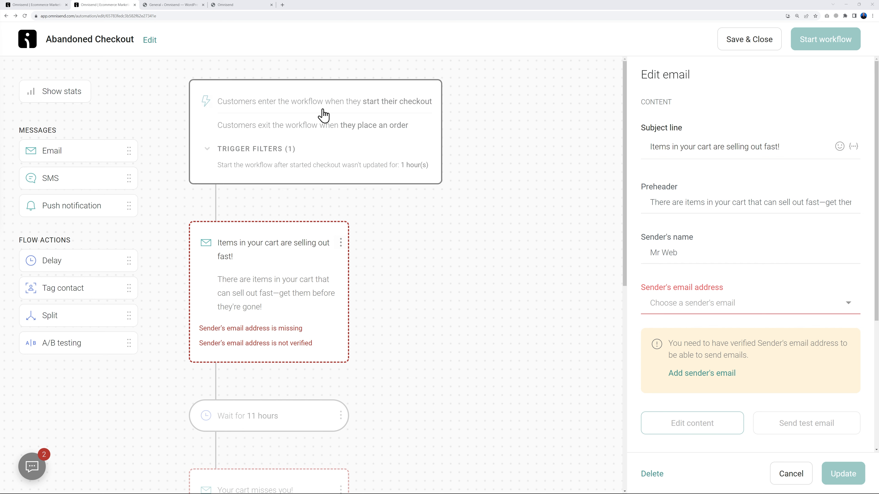
left_click(39, 5)
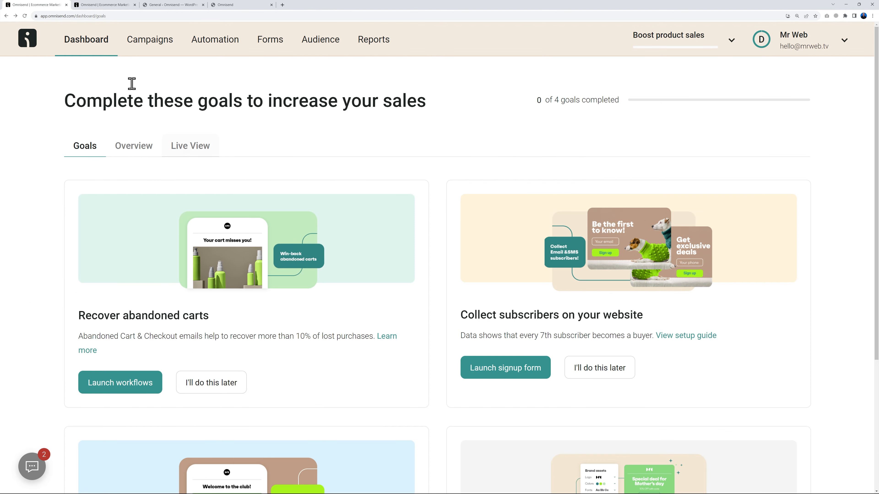
Step: Add and save a new sender's email address under Store settings
left_click(844, 42)
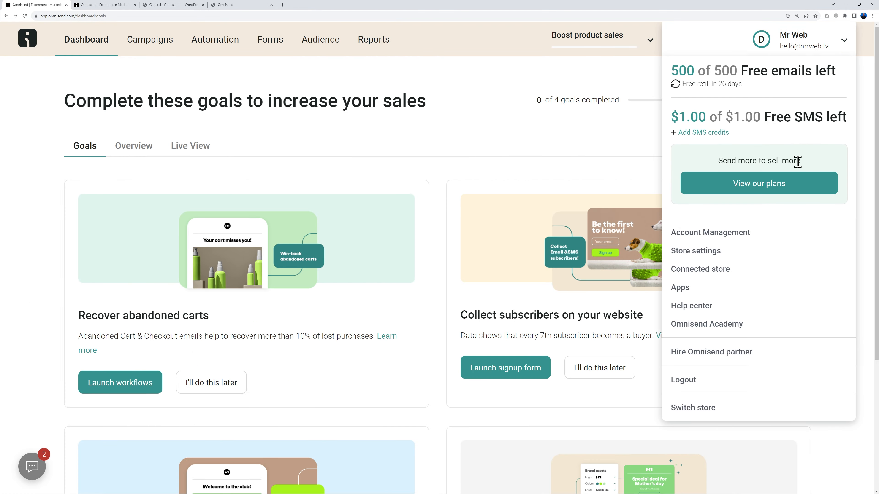
left_click(718, 252)
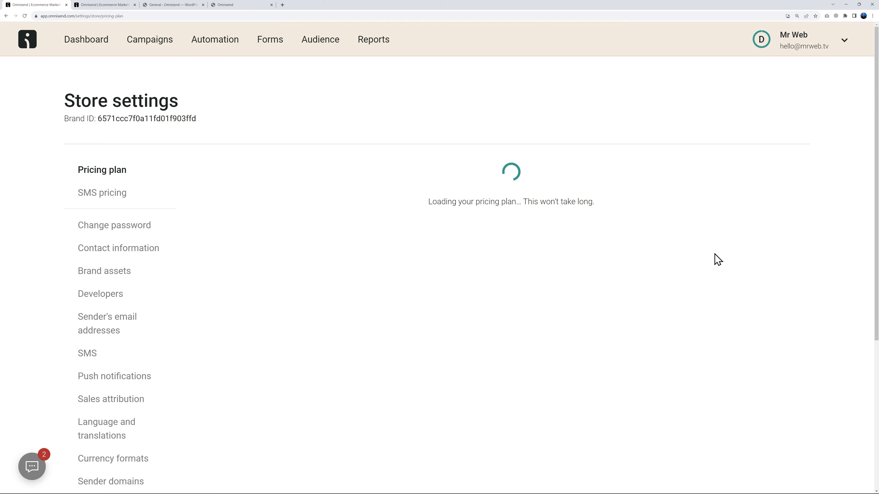
left_click(110, 334)
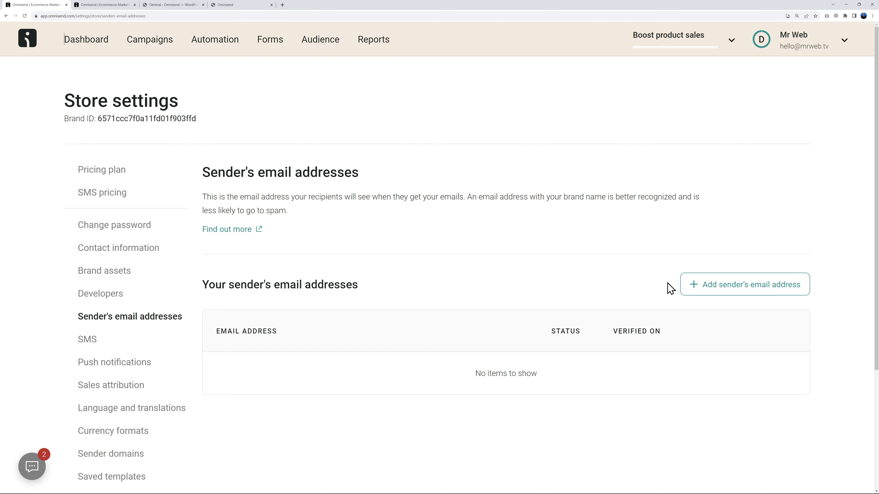
left_click(753, 293)
left_click(446, 264)
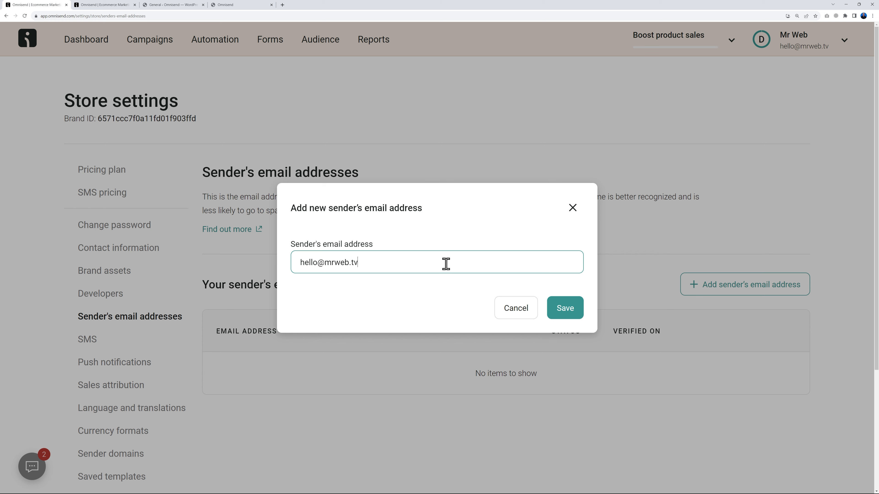
left_click(557, 309)
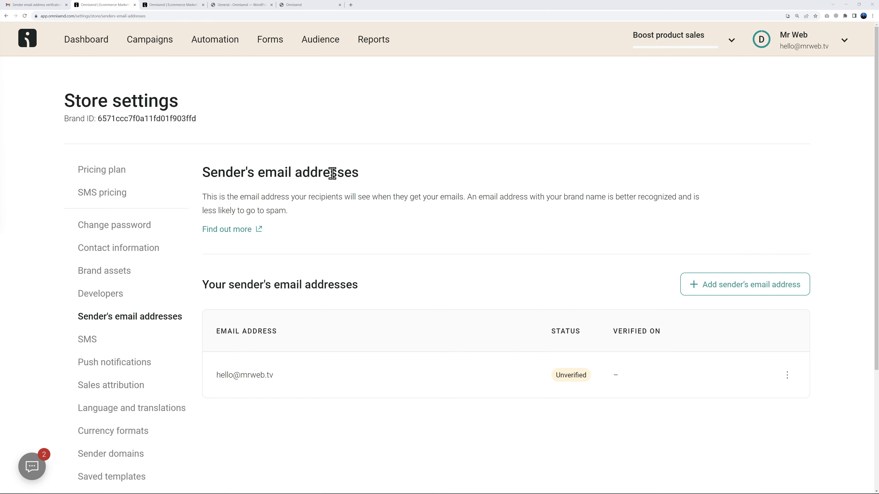
Step: Verify the sender address through the Gmail verification link and return to the workflow editor
left_click(25, 4)
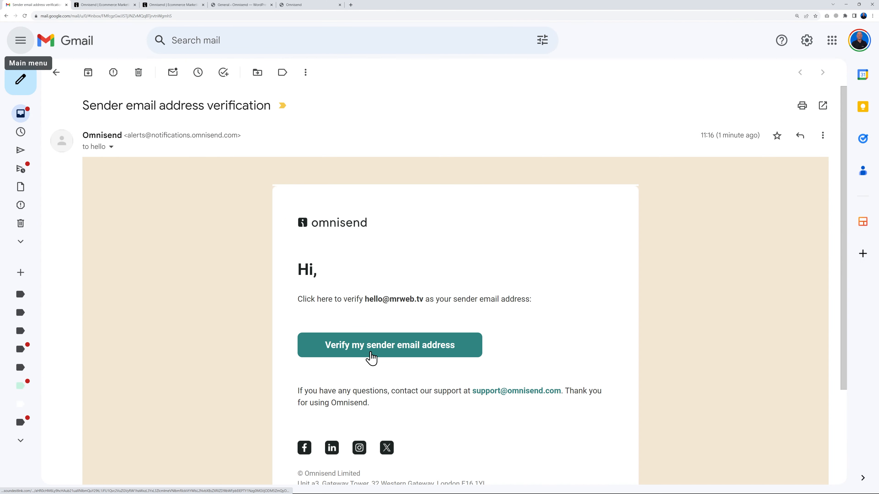
left_click(371, 355)
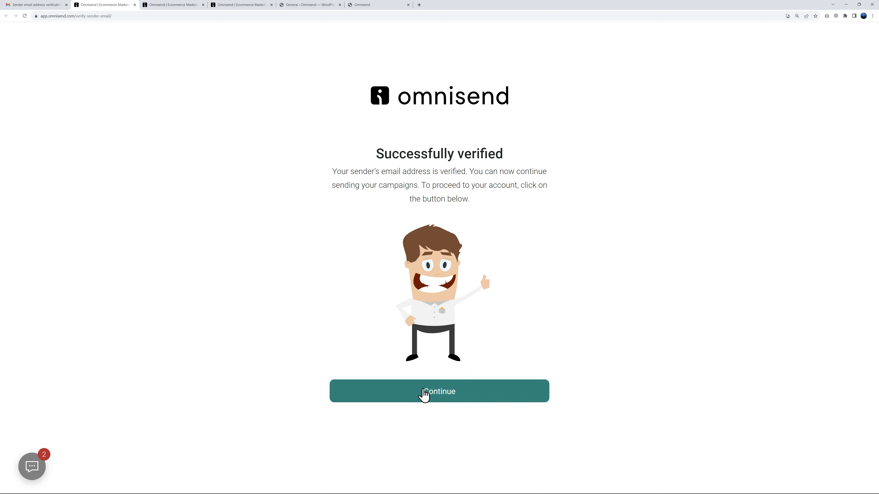
left_click(424, 392)
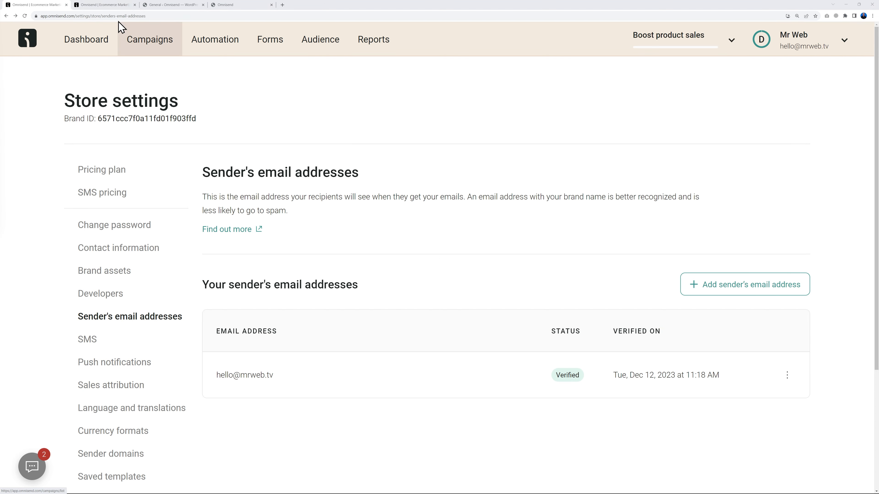
left_click(112, 6)
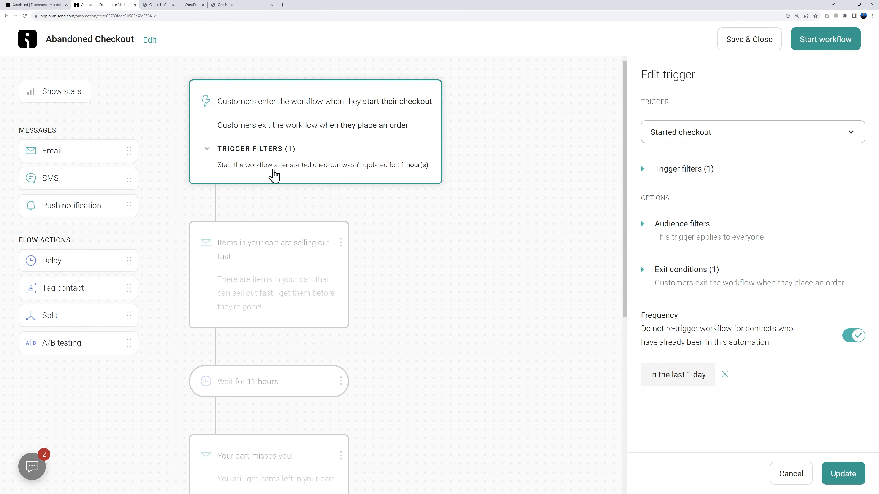
Step: Open the Edit email panel for the 'Items in your cart are selling out fast!' email
left_click(287, 305)
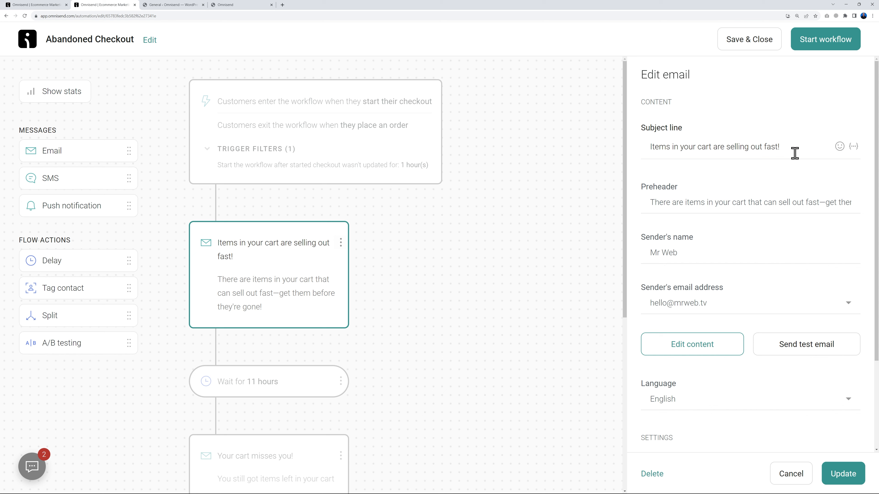
Step: Insert a 👍 emoji right after 'fast!' in the 'Items in your cart are selling out fast!' subject
left_click(839, 147)
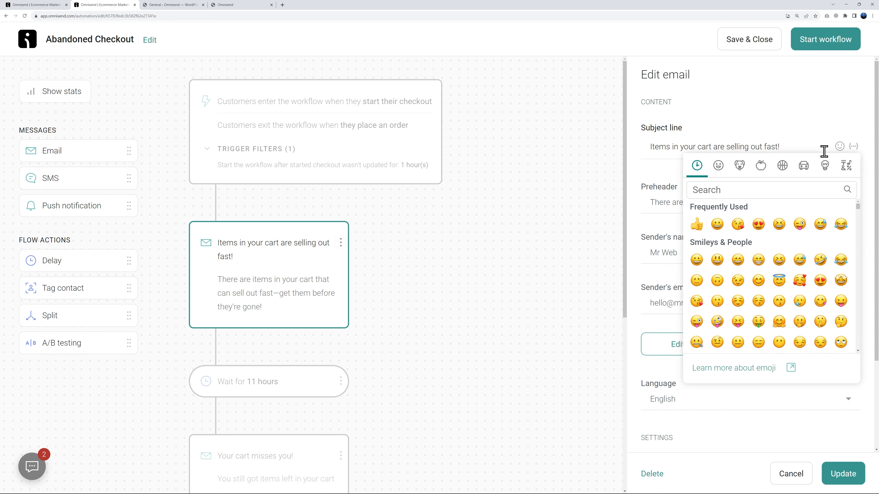
left_click(808, 152)
left_click(839, 146)
left_click(698, 224)
left_click(814, 146)
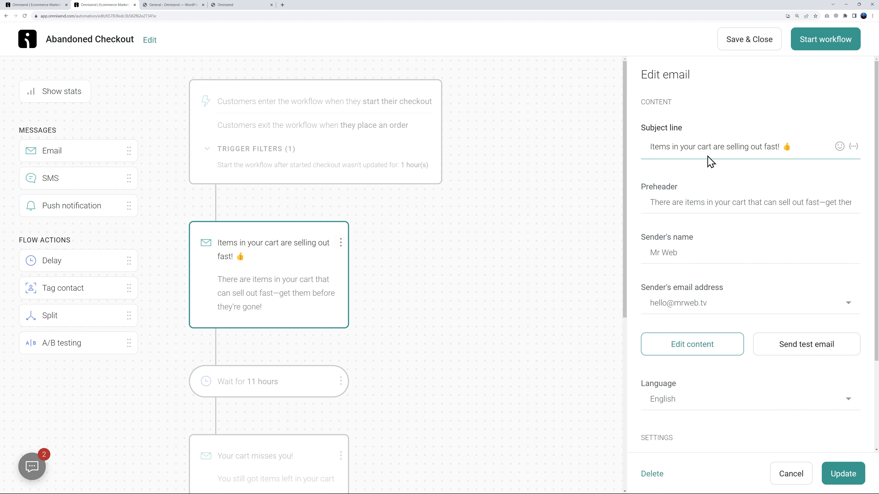
Step: Prefix the subject with the [[contact.first_name]] tag and a comma, lowercasing 'Items' to 'items'
left_click(855, 150)
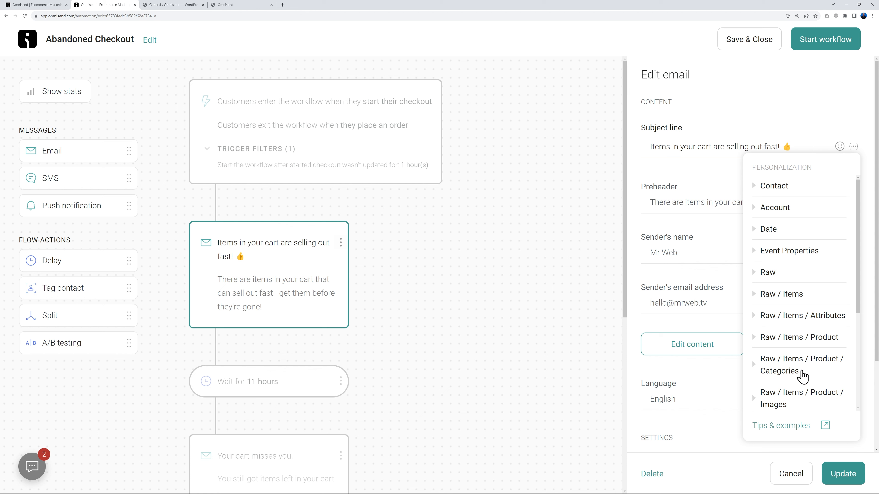
left_click(754, 189)
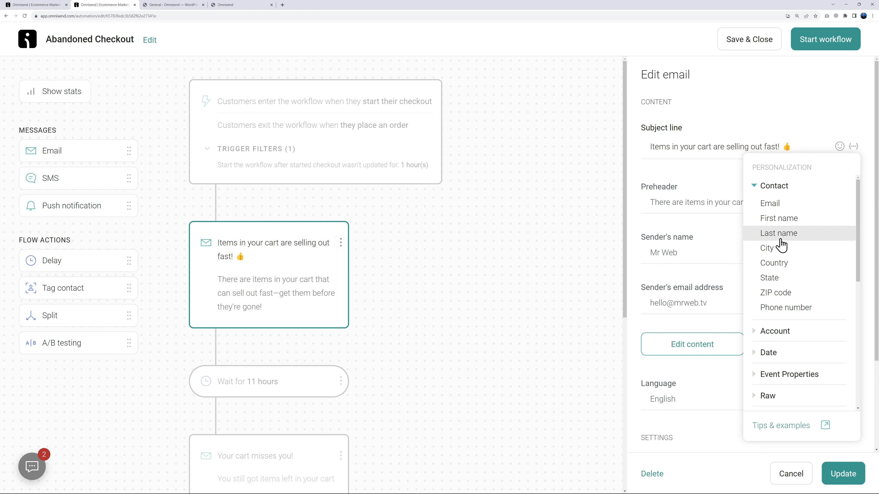
left_click(789, 226)
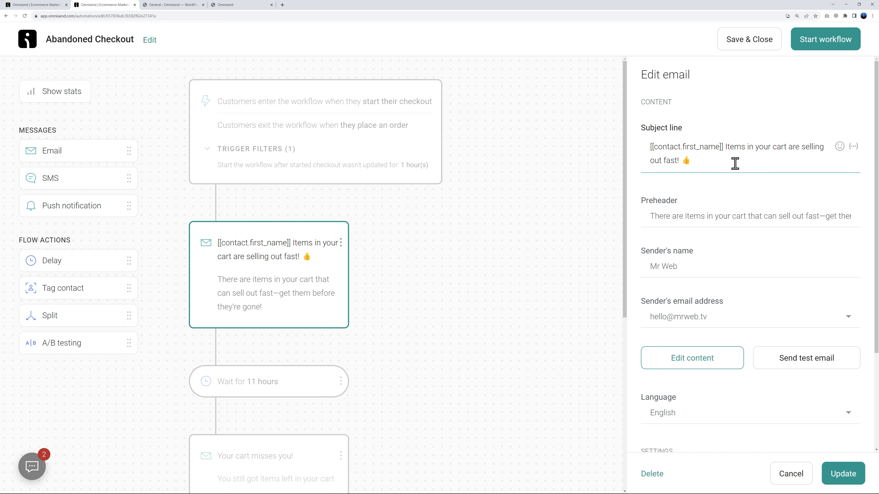
type(",")
key("Delete")
type("i")
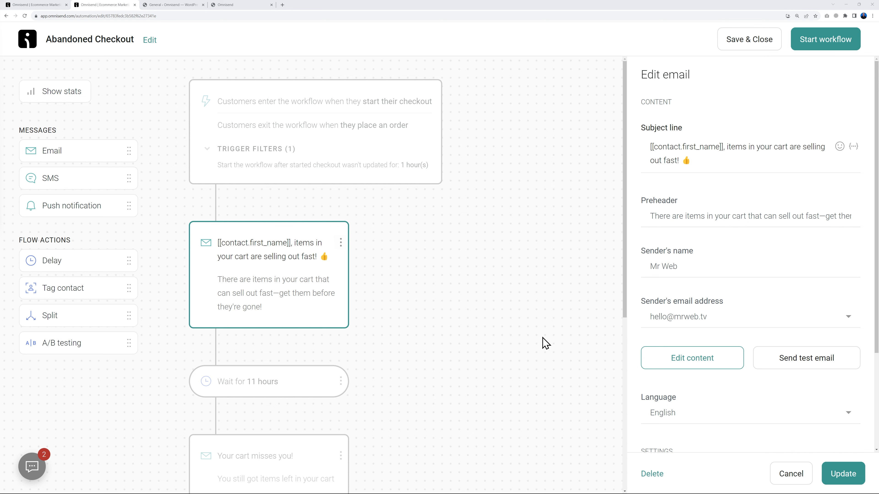
Step: Save the settings, then review the cart email's 'What happened?' heading, 'Complete your order' button and product grid
left_click(688, 362)
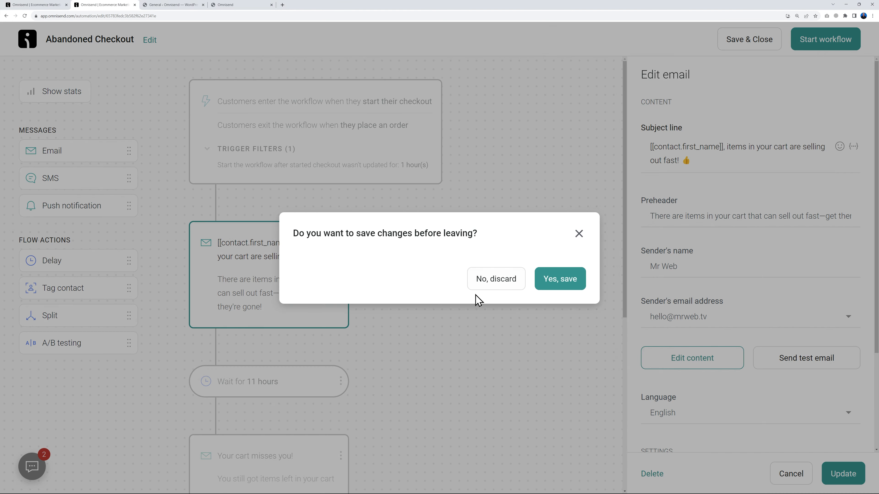
left_click(552, 280)
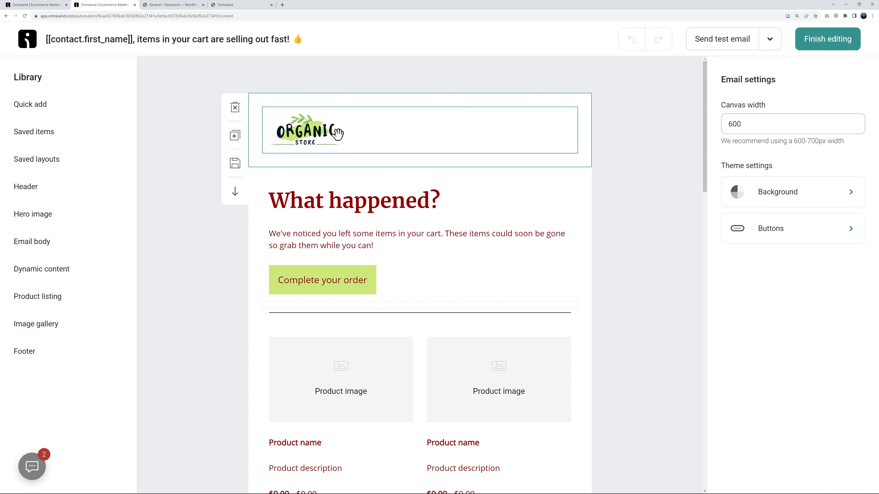
scroll(628, 318, "down", 10)
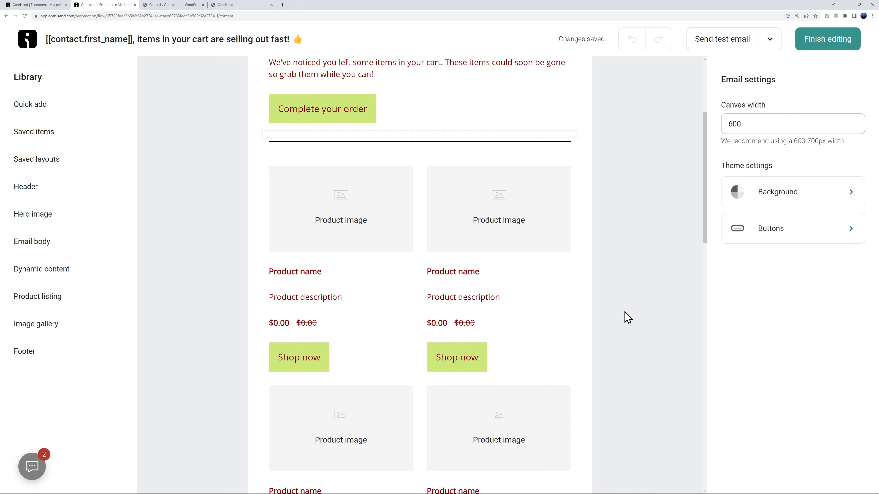
scroll(629, 319, "up", 5)
scroll(628, 319, "up", 5)
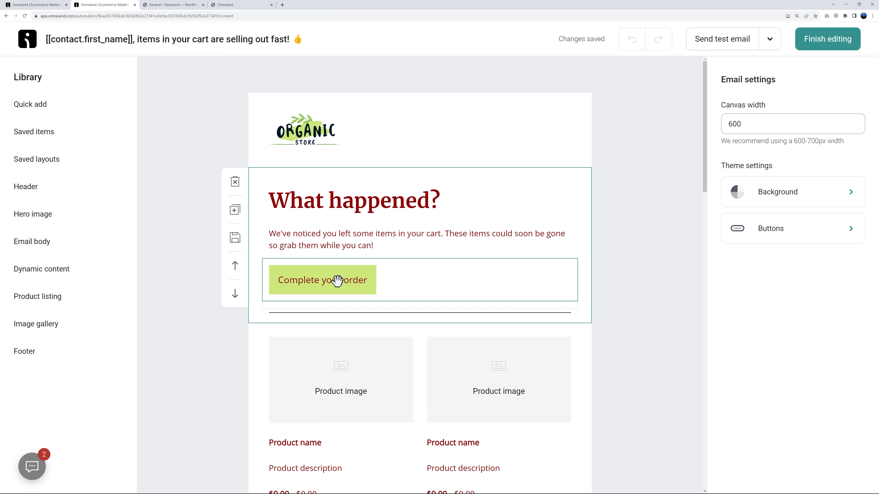
scroll(591, 305, "down", 5)
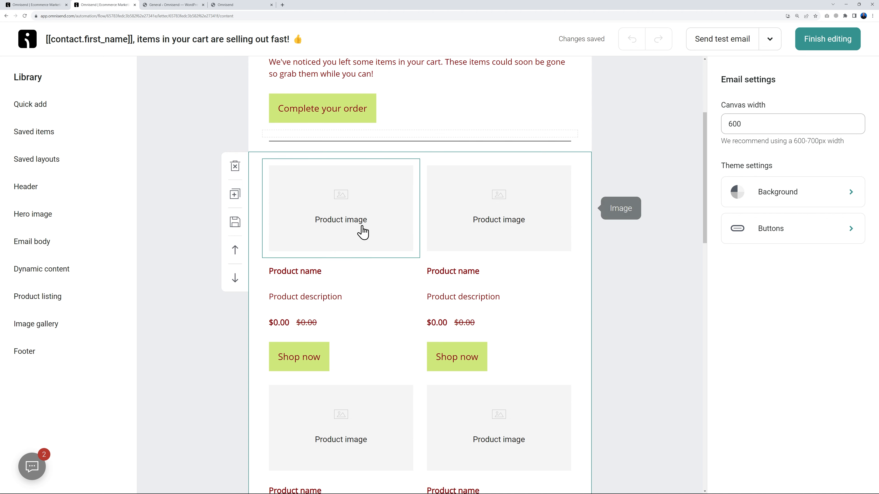
scroll(618, 243, "down", 3)
scroll(479, 378, "down", 3)
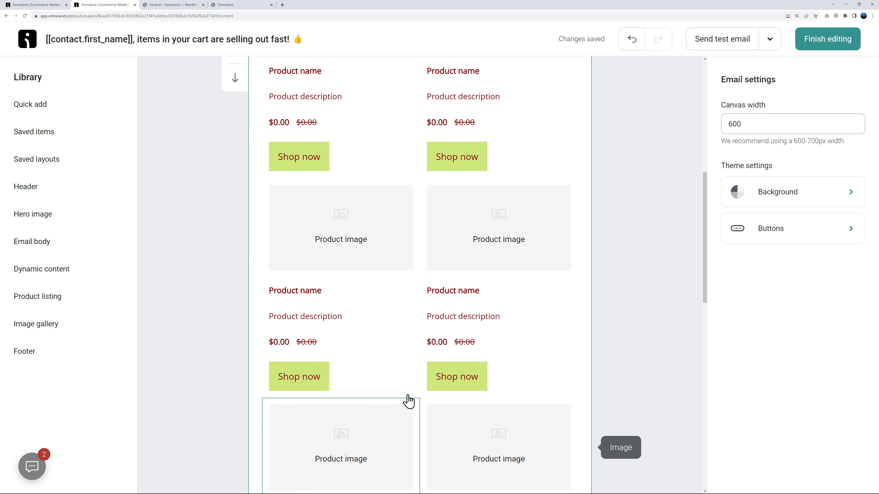
scroll(628, 275, "up", 8)
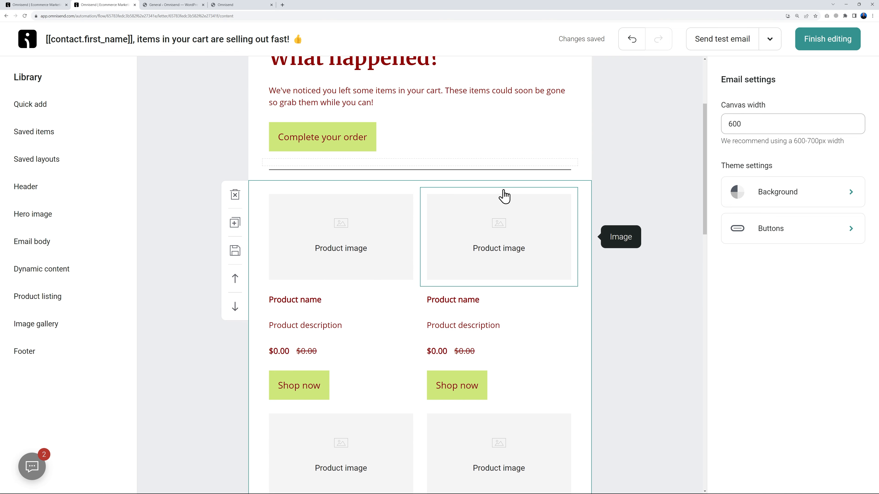
left_click(588, 190)
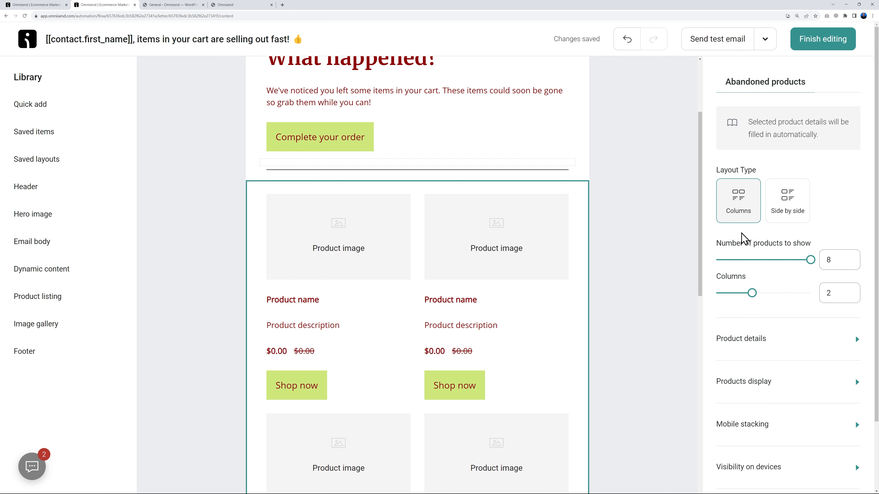
left_click(789, 211)
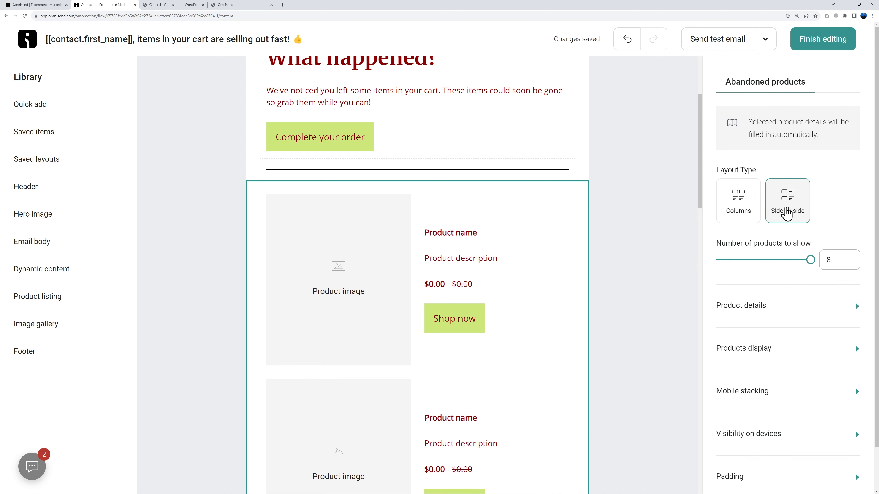
scroll(416, 346, "down", 4)
scroll(445, 350, "up", 1)
scroll(445, 351, "up", 3)
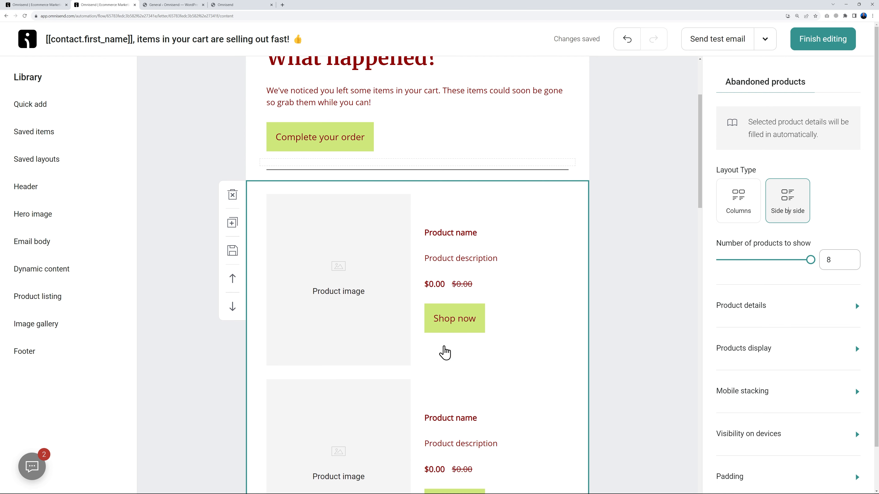
scroll(443, 353, "down", 1)
left_click(731, 215)
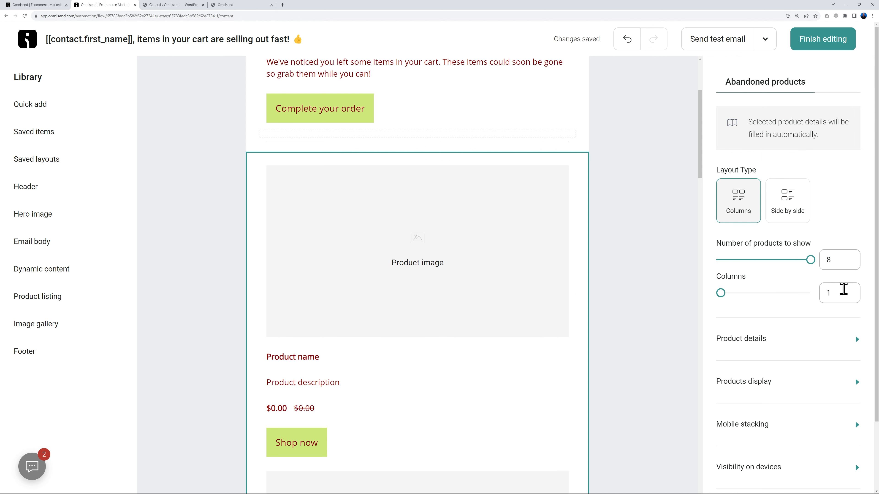
left_click_drag(721, 293, 752, 293)
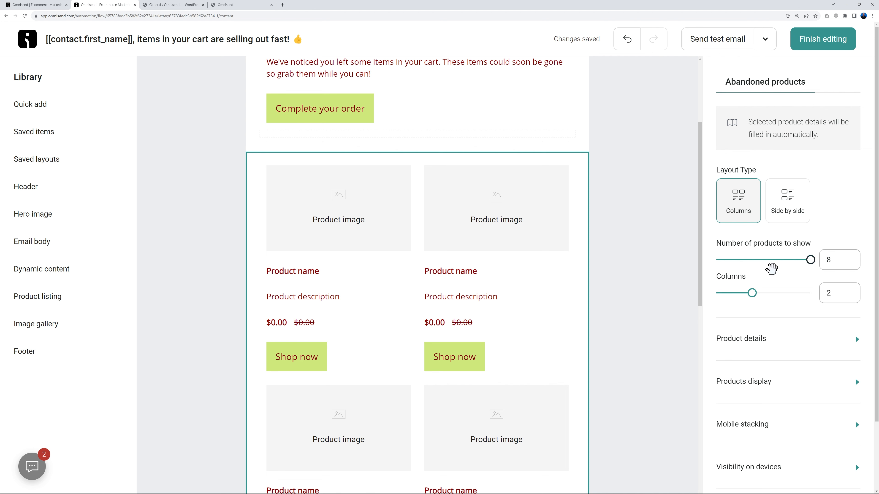
scroll(641, 243, "down", 3)
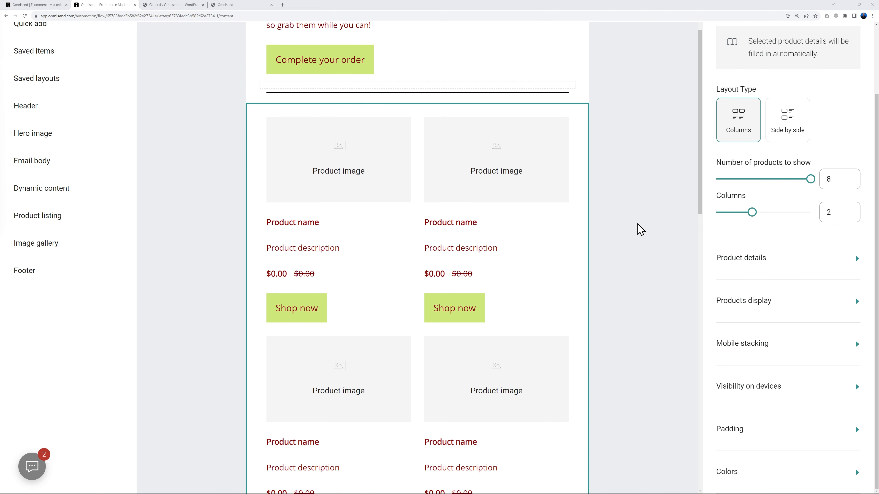
scroll(640, 230, "down", 1)
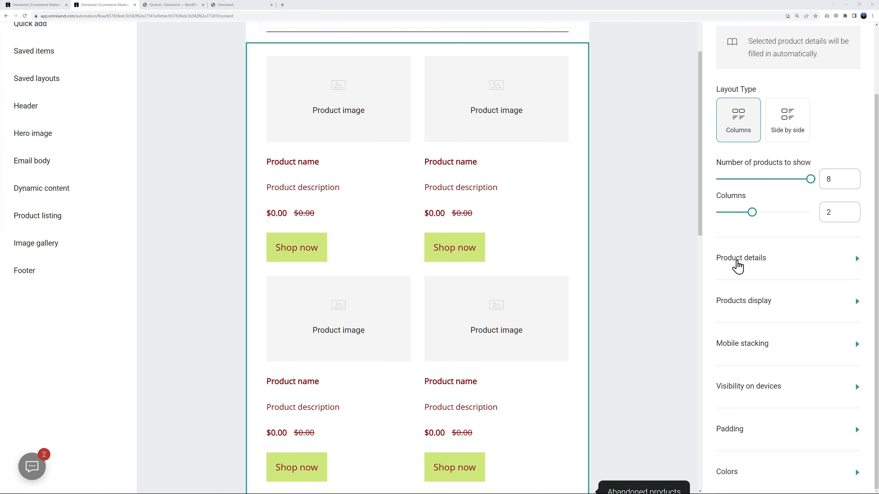
left_click(855, 261)
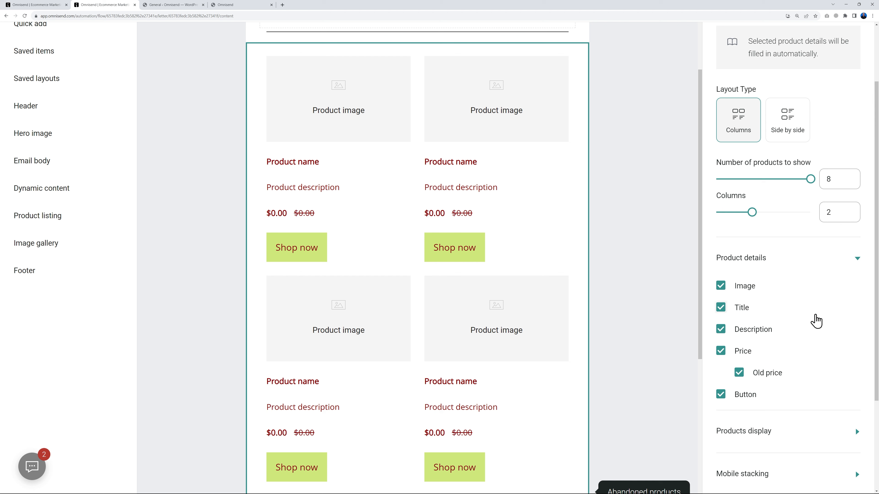
left_click(723, 398)
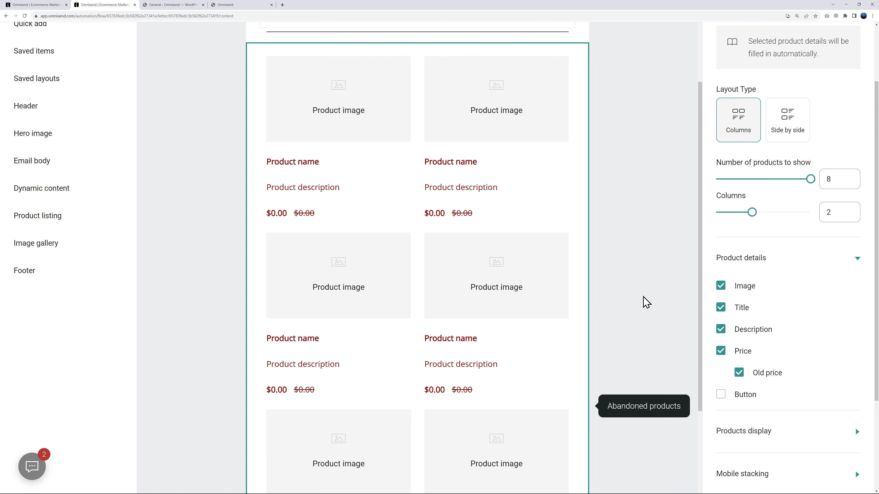
left_click(722, 396)
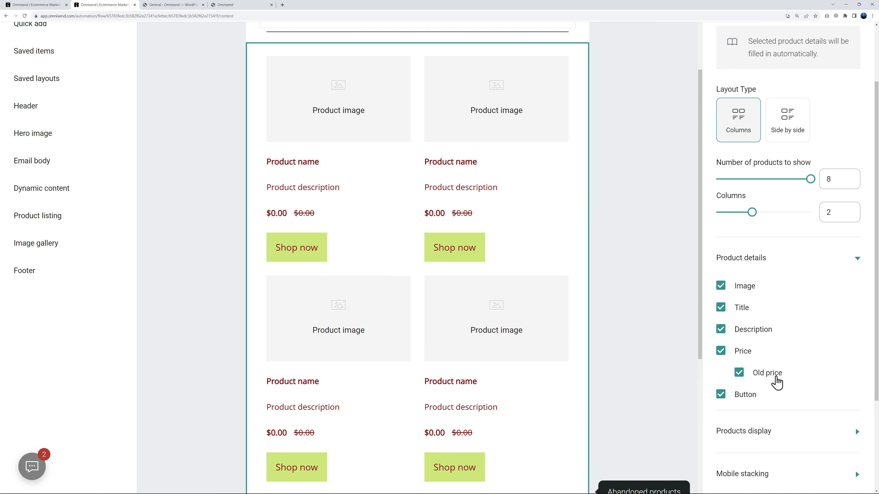
left_click(725, 310)
left_click(723, 310)
left_click(724, 288)
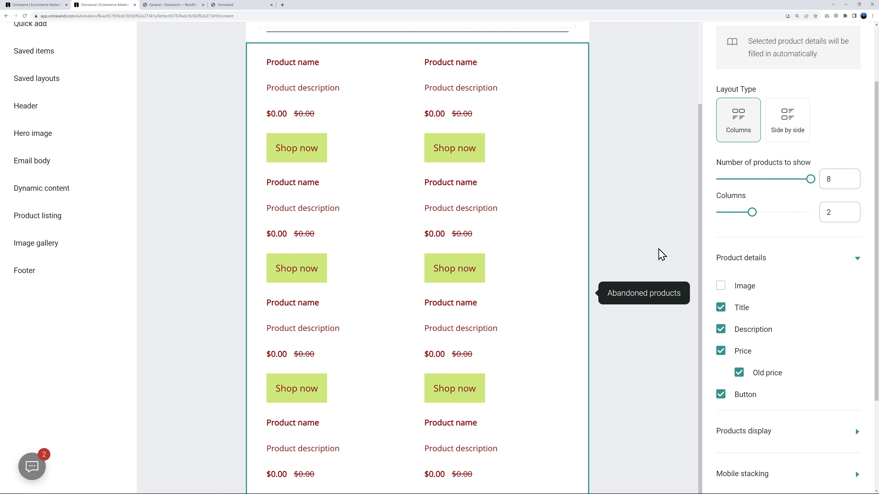
left_click(720, 286)
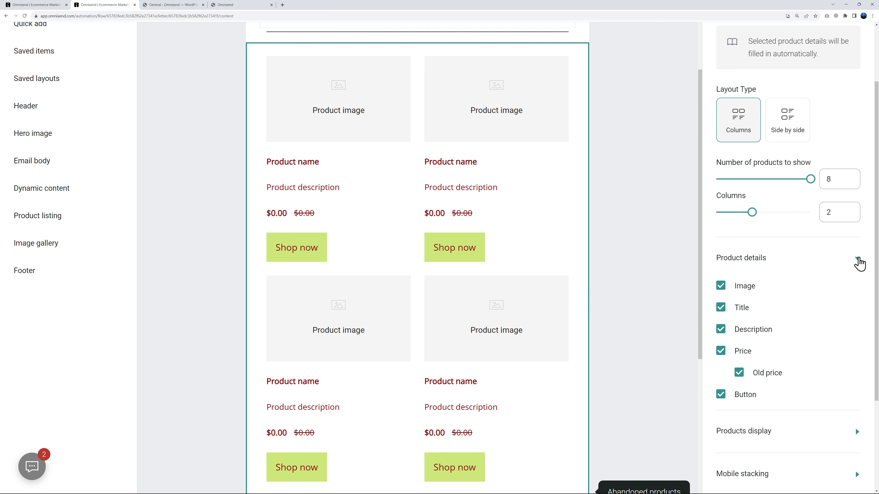
left_click(858, 259)
left_click(857, 302)
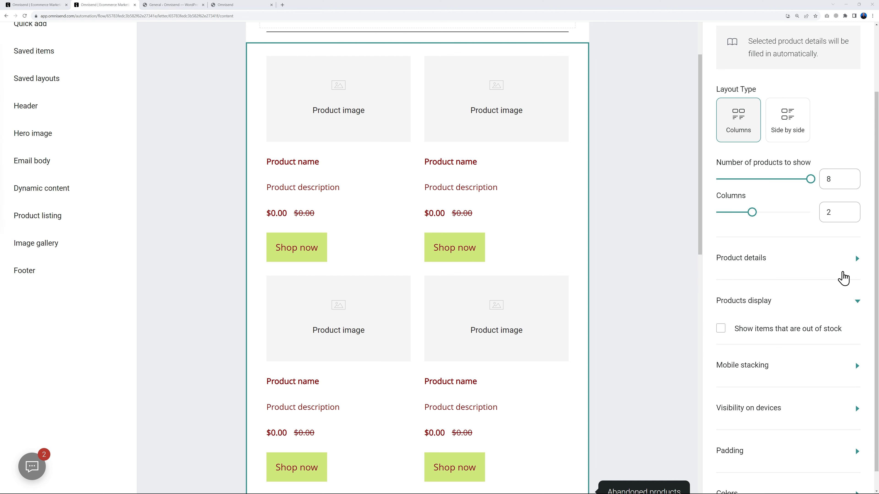
left_click(720, 331)
left_click(721, 332)
left_click(857, 301)
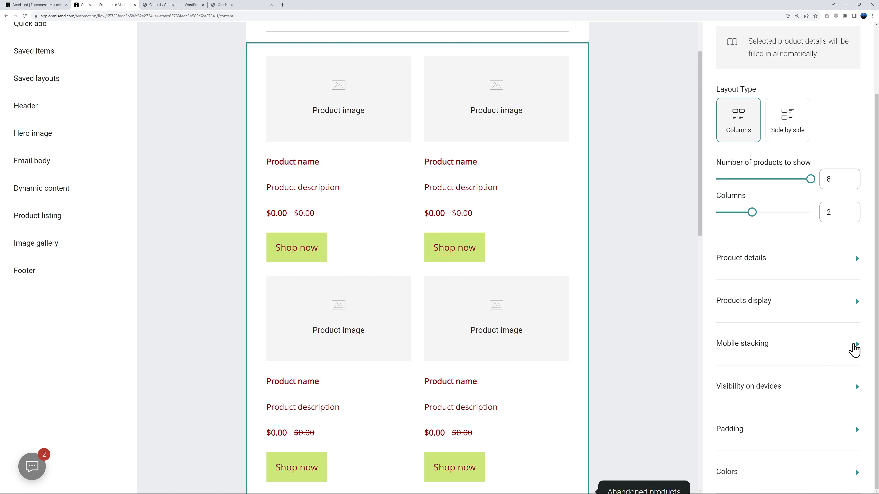
left_click(856, 388)
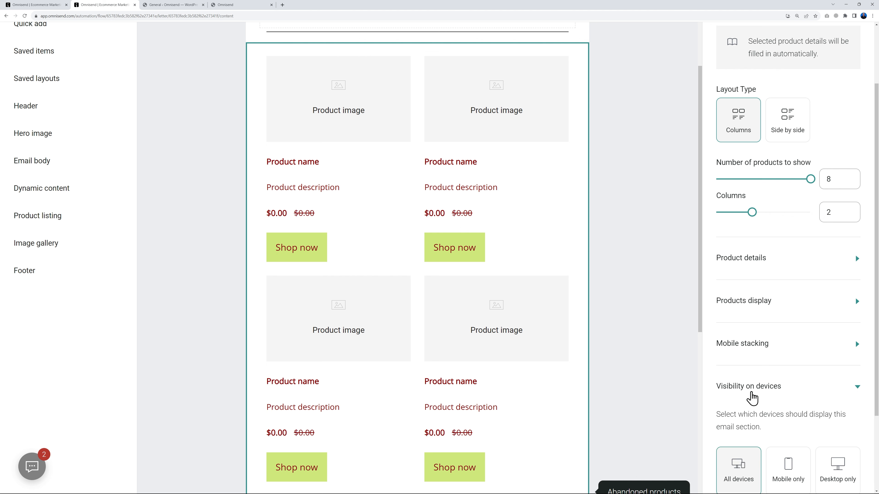
scroll(794, 395, "down", 3)
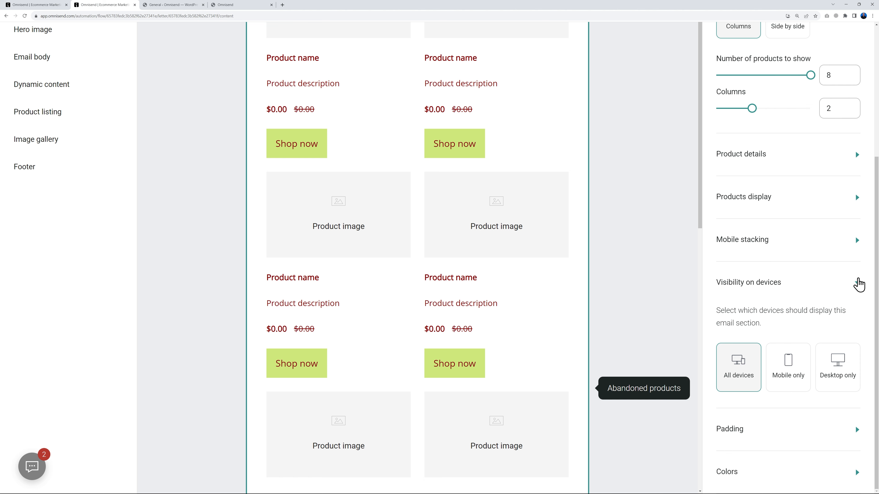
left_click(858, 282)
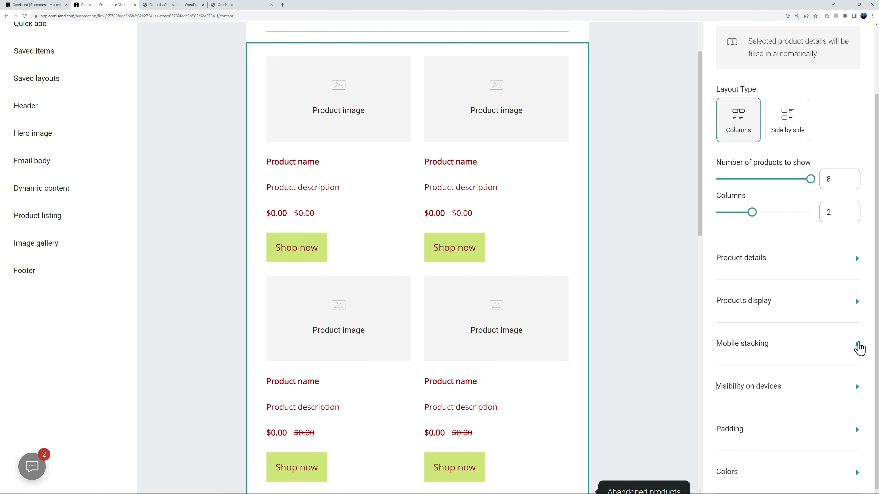
left_click(857, 345)
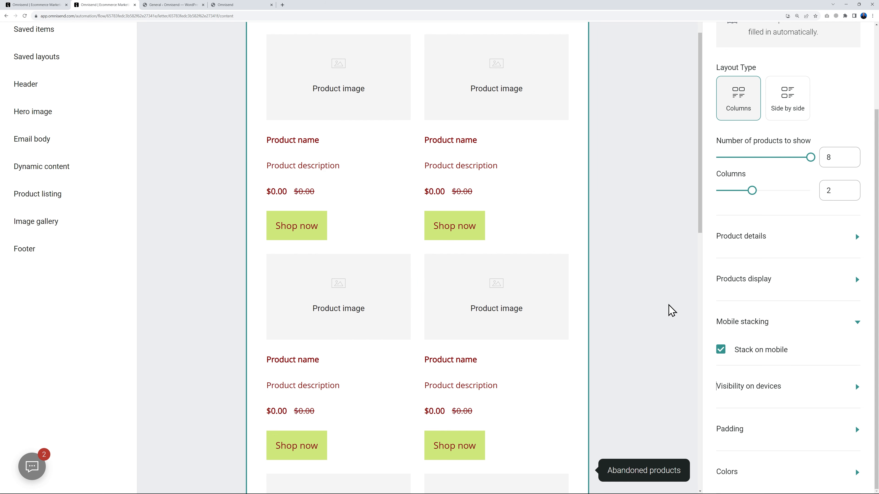
left_click(856, 322)
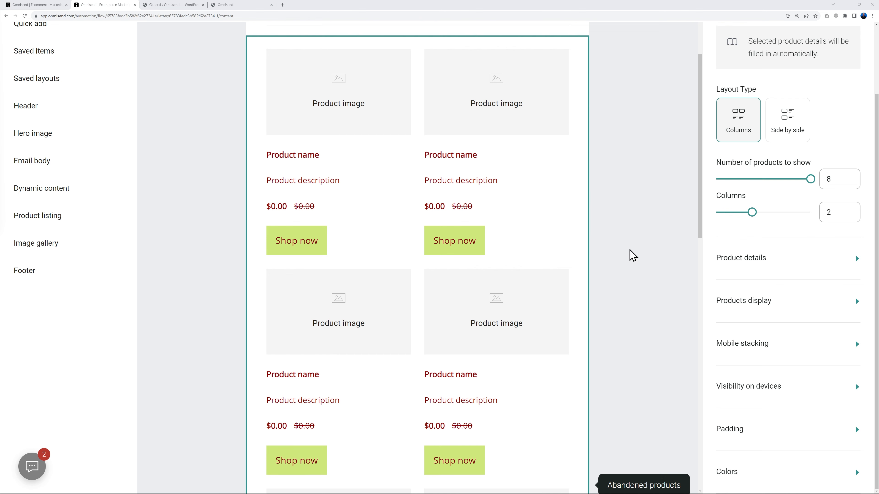
scroll(630, 253, "up", 6)
scroll(767, 249, "up", 2)
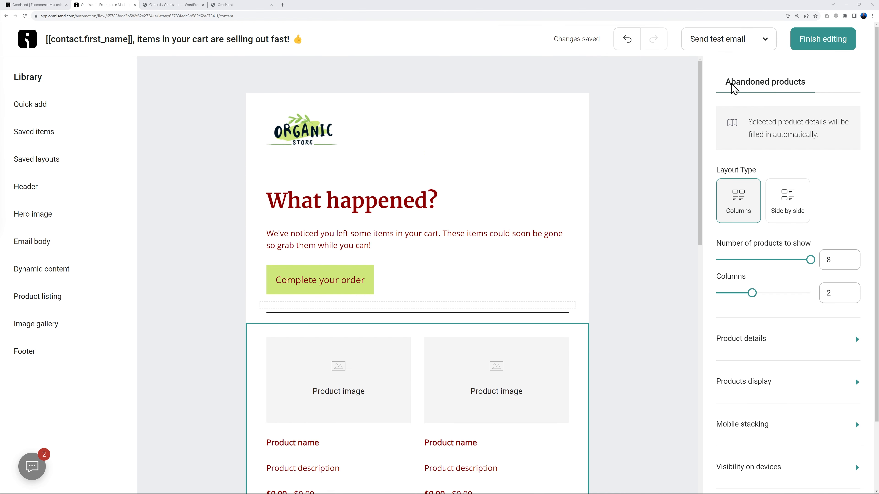
Step: Inspect the Complete your order button, intro paragraph and logo blocks, then show the Quick add items library
left_click(550, 280)
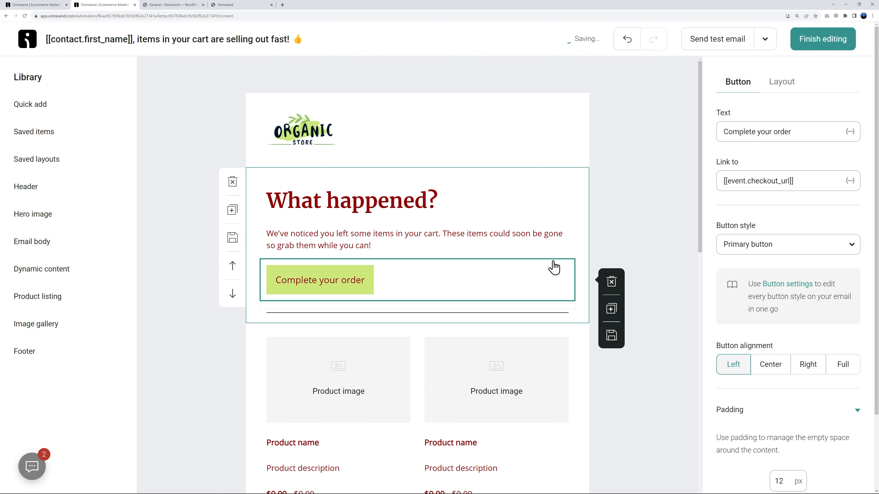
left_click(543, 243)
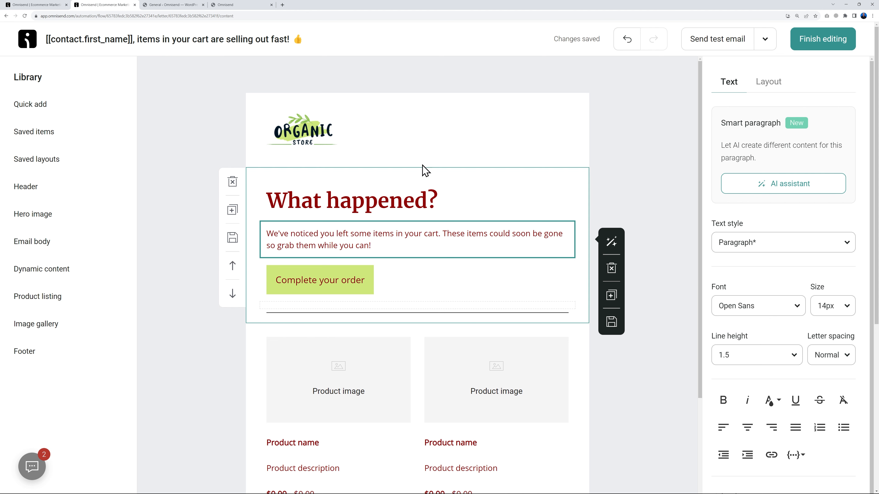
left_click(303, 136)
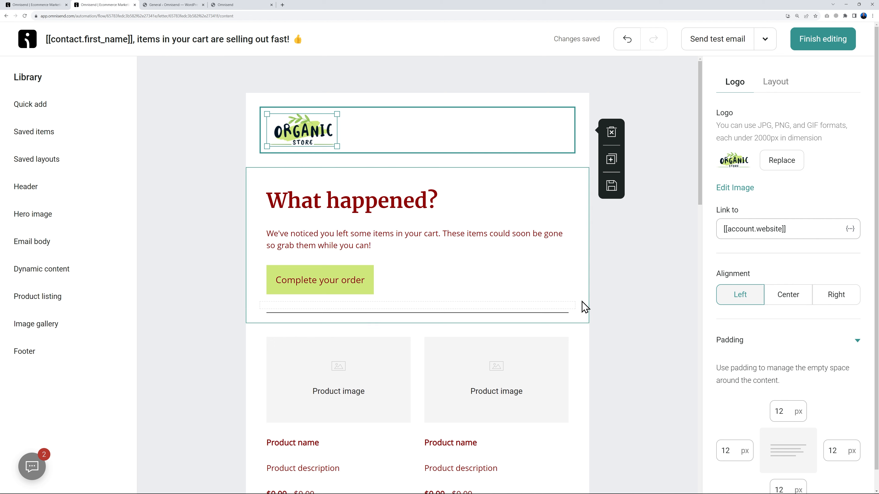
mouse_move(33, 109)
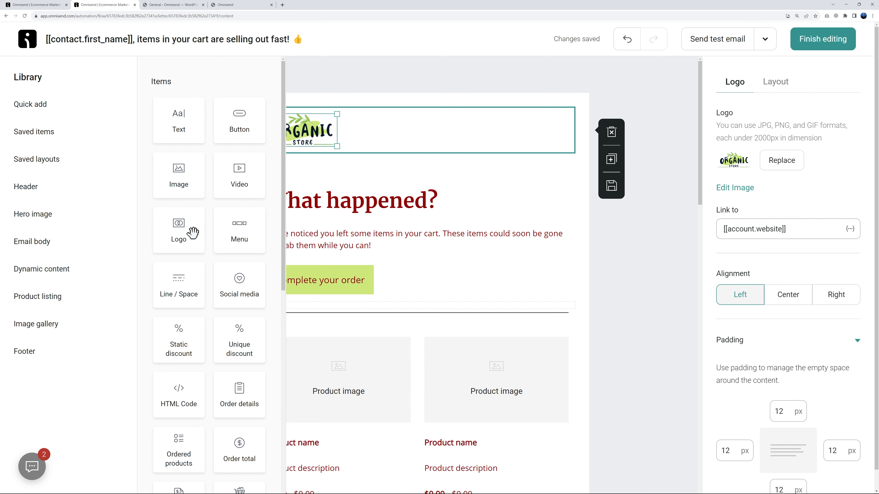
scroll(237, 319, "down", 3)
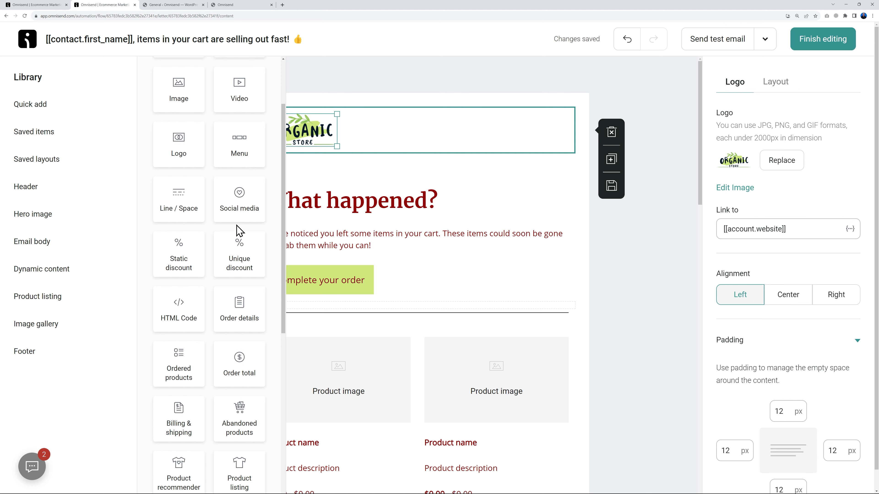
scroll(238, 211, "down", 2)
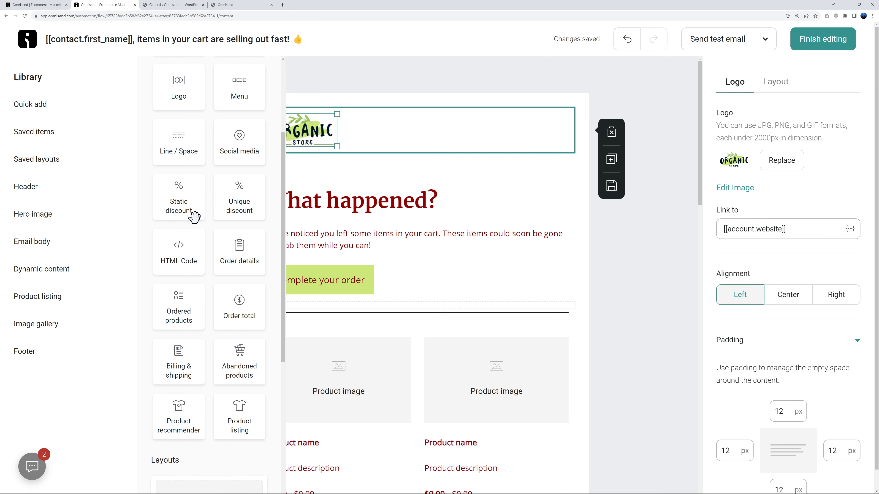
scroll(242, 204, "down", 3)
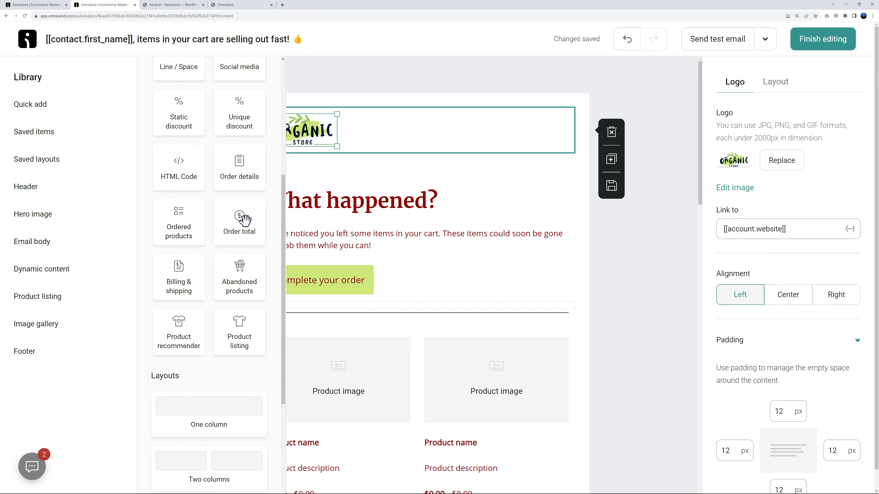
scroll(245, 227, "down", 5)
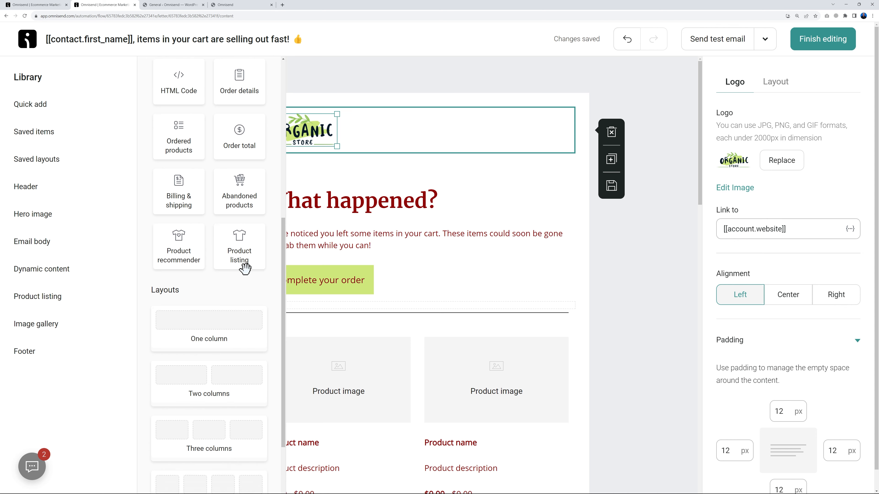
scroll(239, 255, "down", 4)
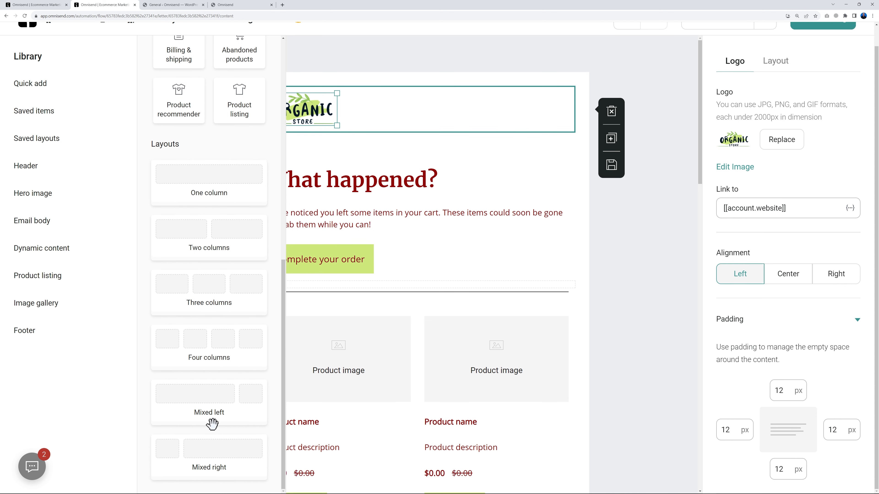
scroll(212, 424, "up", 10)
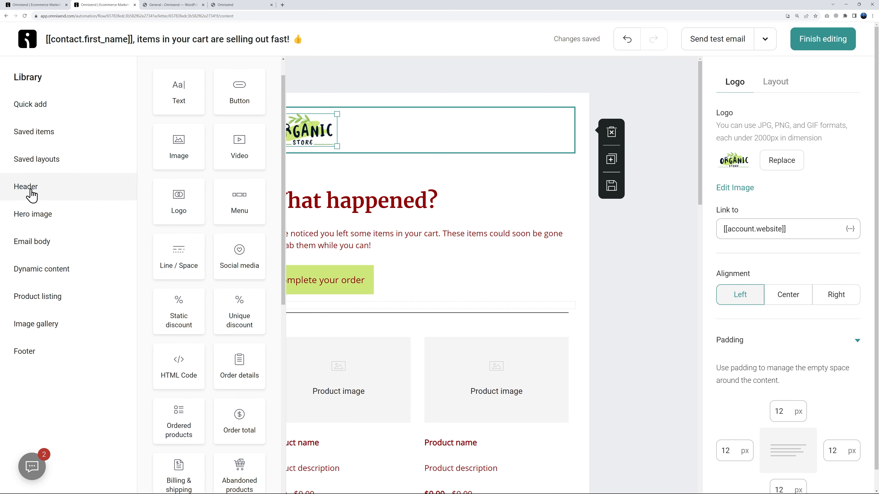
left_click(33, 191)
left_click(31, 217)
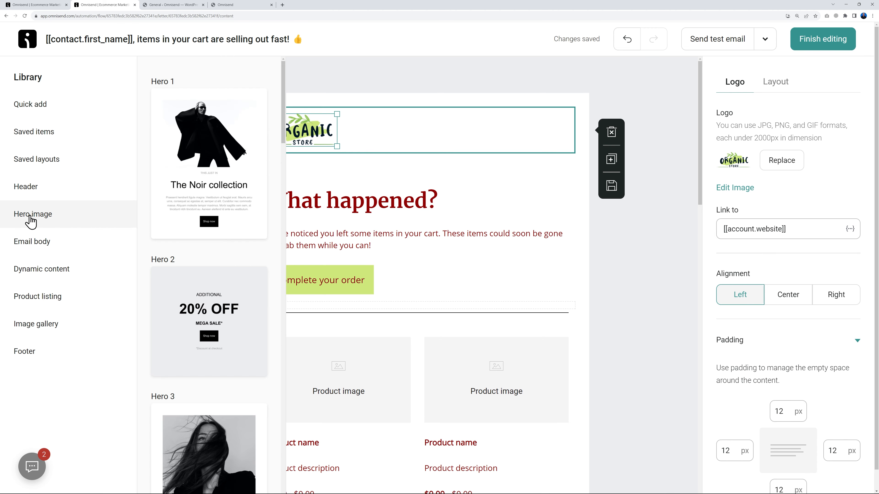
left_click(33, 243)
left_click(37, 276)
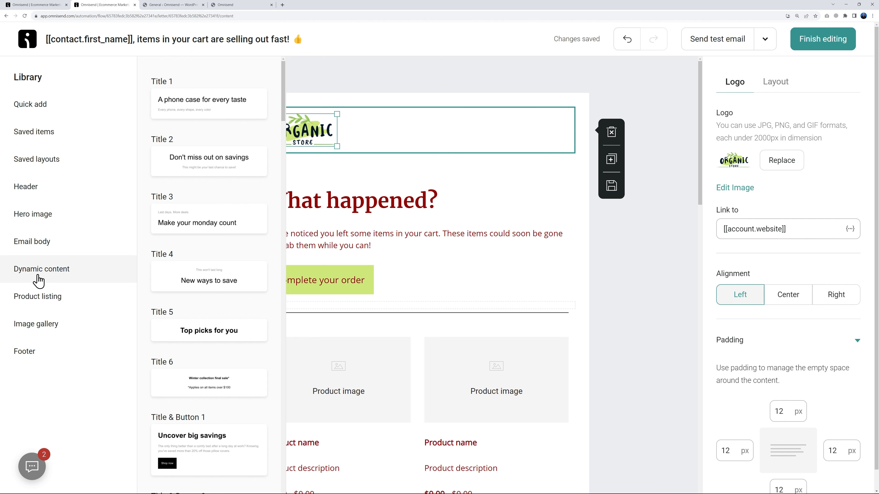
left_click(38, 299)
left_click(37, 324)
left_click(30, 356)
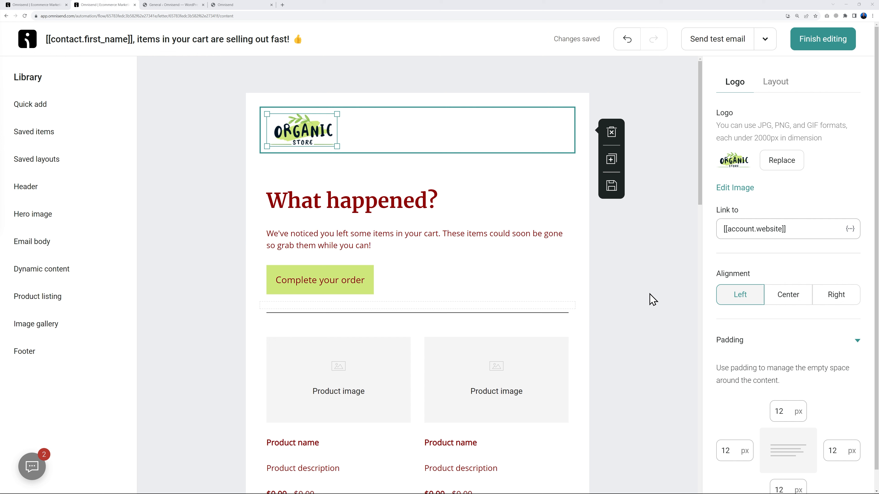
Step: Send a test copy of the cart email to the entered address and view it in Gmail
left_click(639, 257)
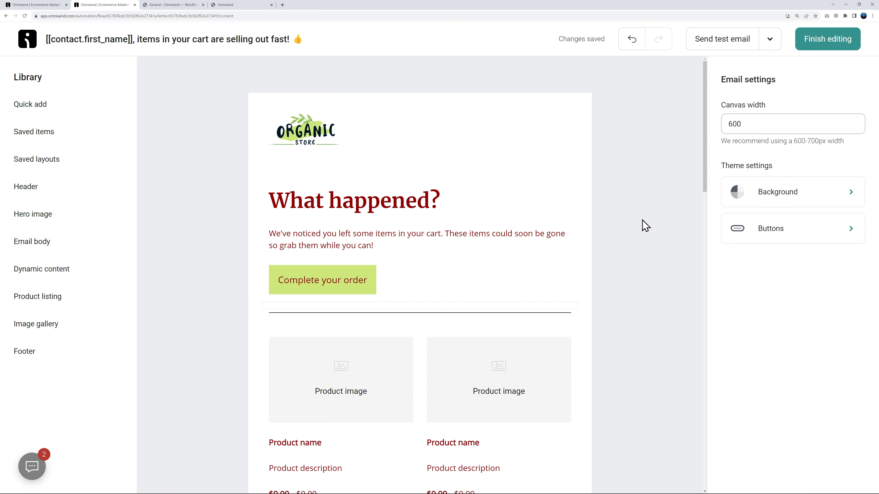
left_click(722, 41)
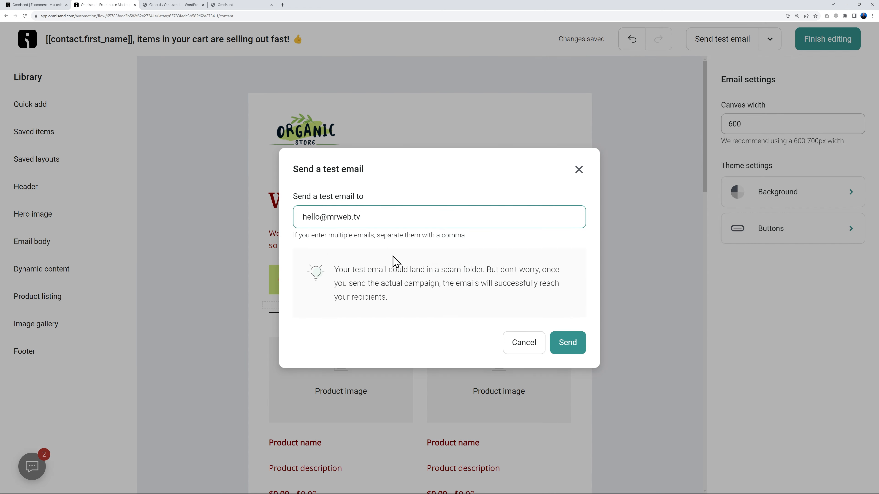
left_click(566, 345)
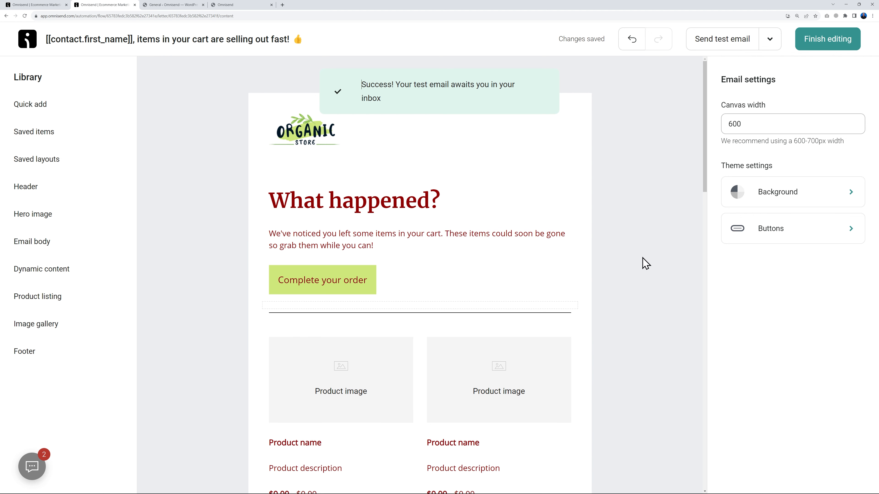
left_click(55, 7)
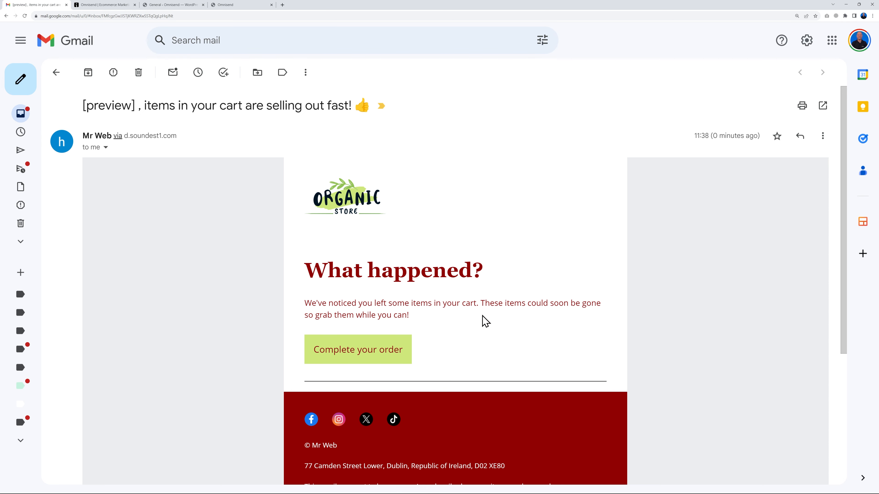
Step: Review the test email's logo, heading, button and red footer, then return to the Omnisend editor
scroll(659, 334, "down", 5)
scroll(620, 352, "up", 4)
scroll(619, 351, "up", 1)
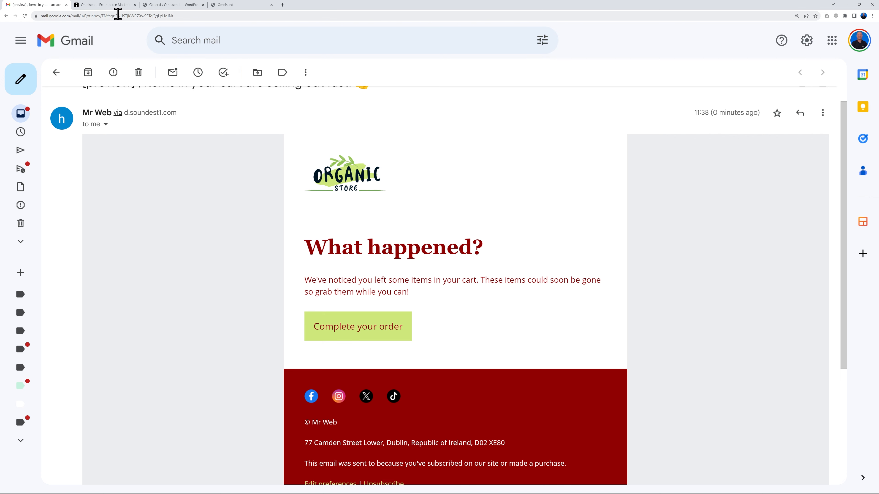
left_click(113, 4)
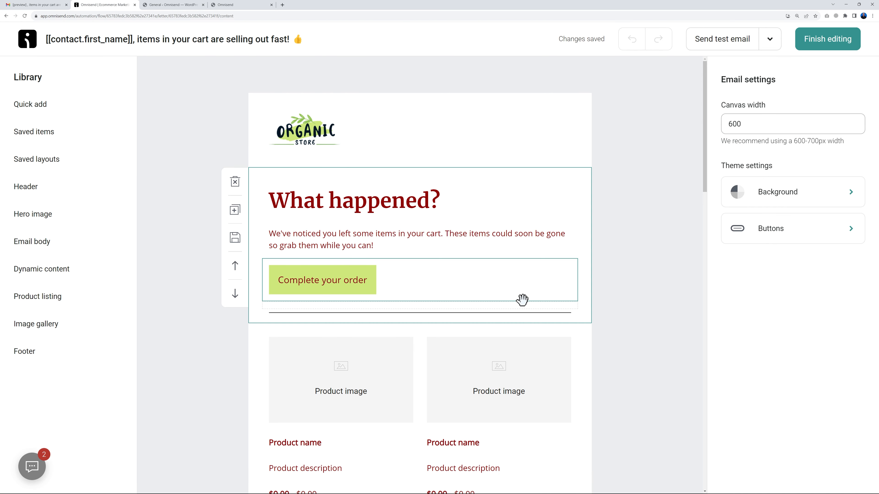
Step: Set the trigger's cart inactivity time to 2 Minutes and start the Abandoned Checkout workflow
left_click(827, 38)
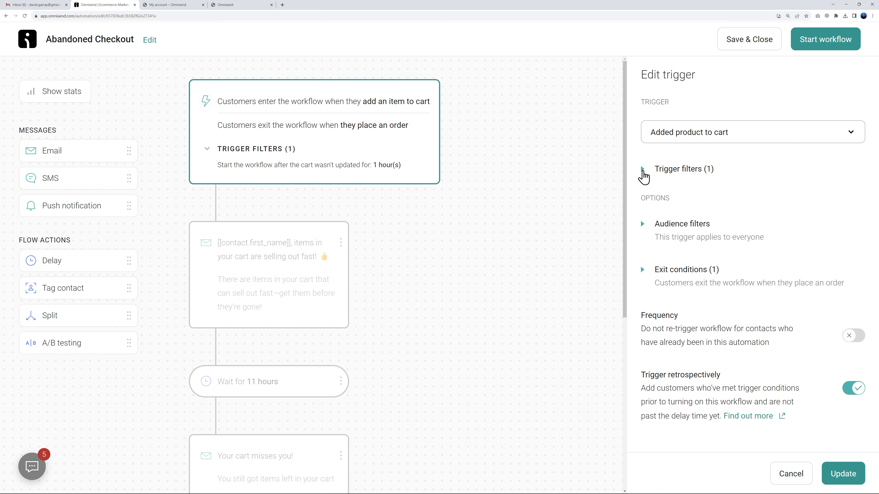
left_click(642, 170)
left_click(707, 323)
double_click(706, 324)
type("2")
left_click(761, 319)
left_click(754, 350)
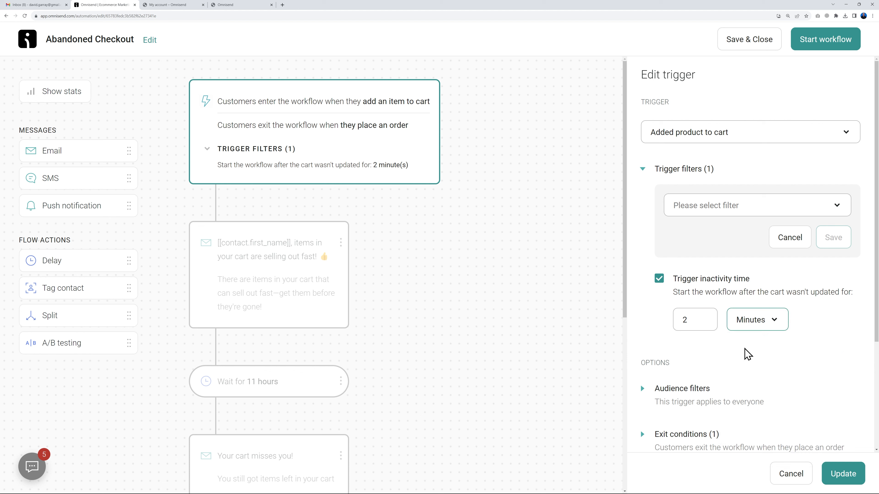
left_click(642, 169)
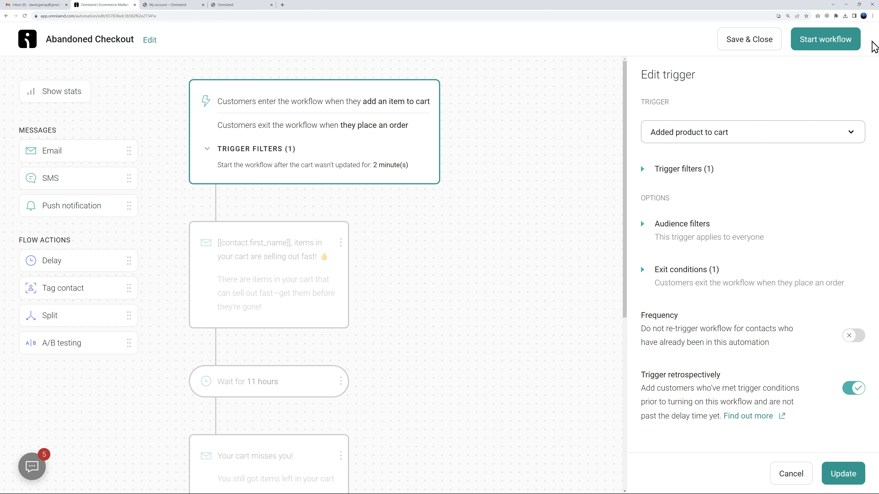
left_click(840, 44)
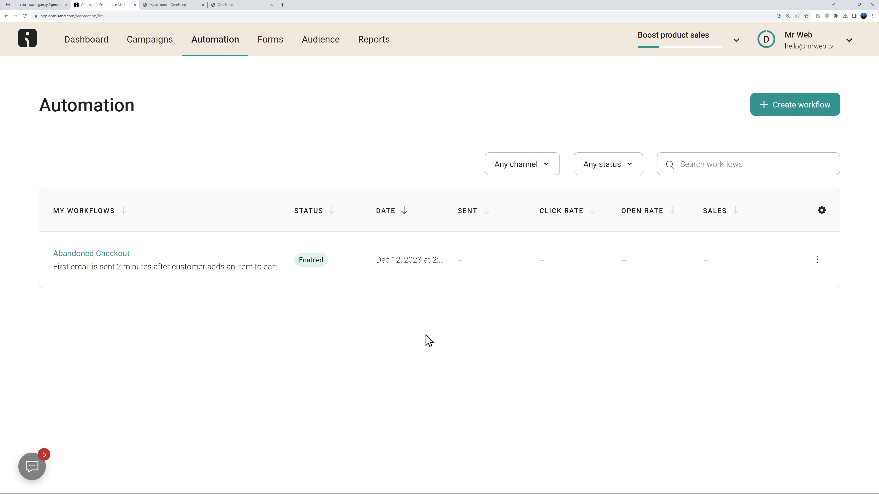
Step: Add Assorted Coffee and Fresh Organic Honey to the Organic Store cart
left_click(240, 4)
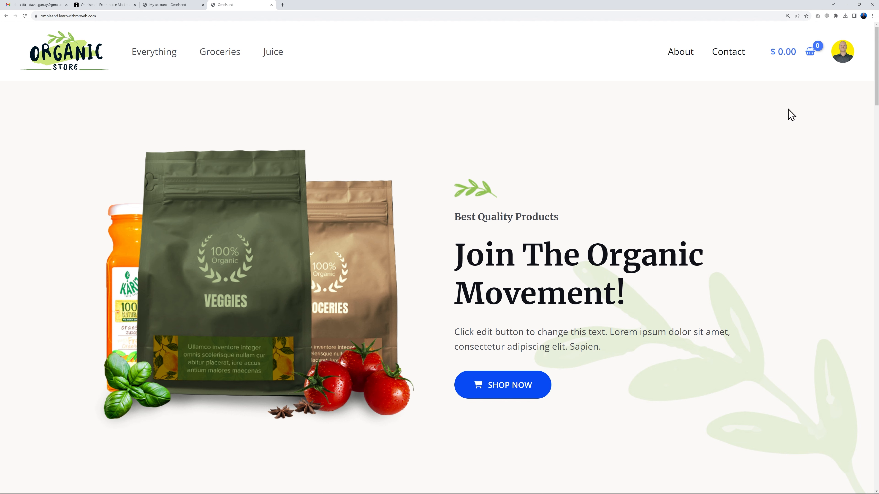
scroll(385, 274, "down", 15)
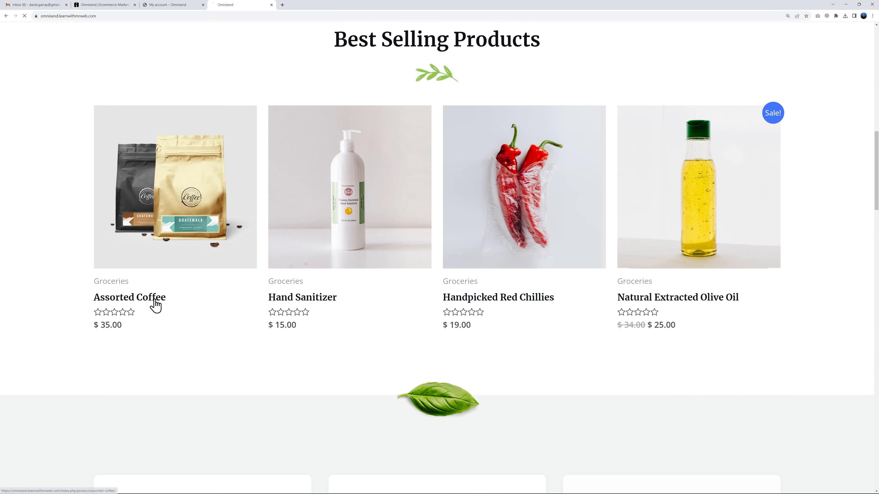
left_click(155, 300)
left_click(562, 300)
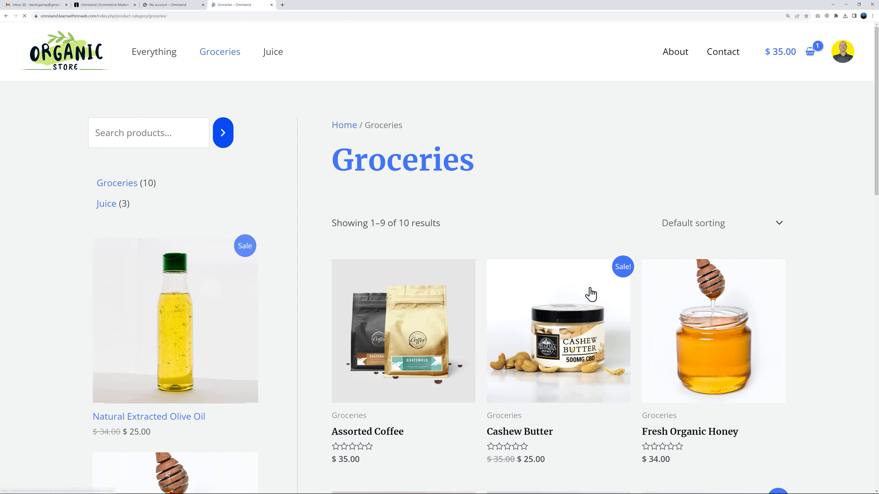
scroll(589, 291, "down", 5)
left_click(679, 267)
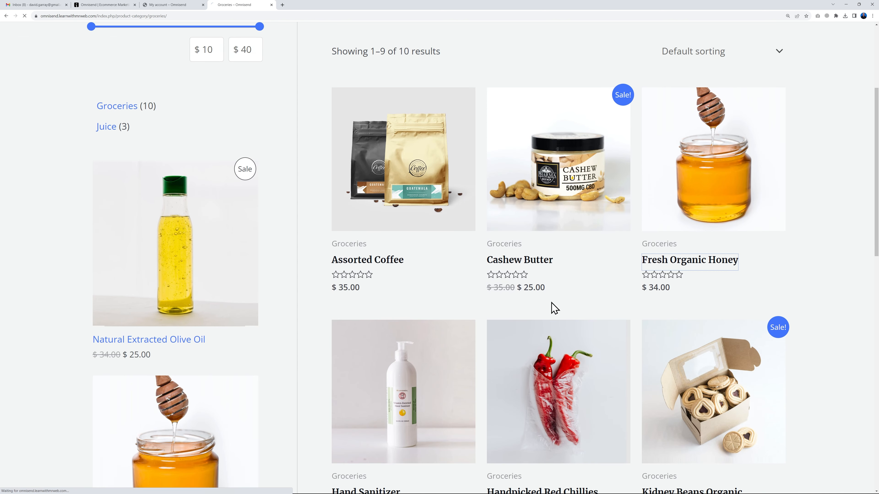
left_click(566, 300)
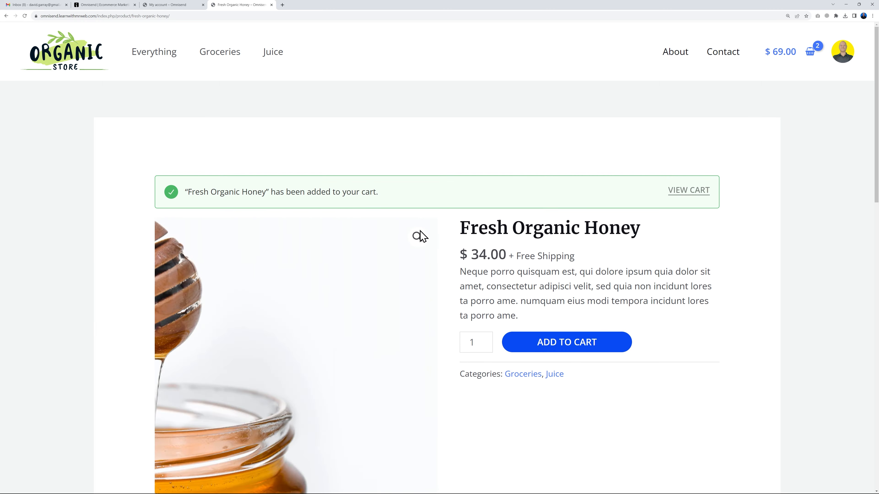
Step: Add Fresh Orange Juice from the Juice category, view the $87.00 cart, then open Gmail
left_click(274, 55)
scroll(585, 265, "down", 3)
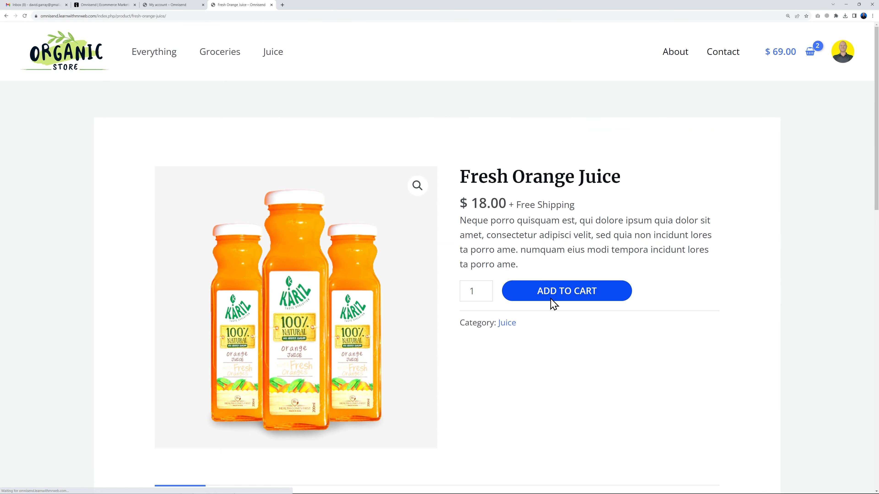
left_click(550, 302)
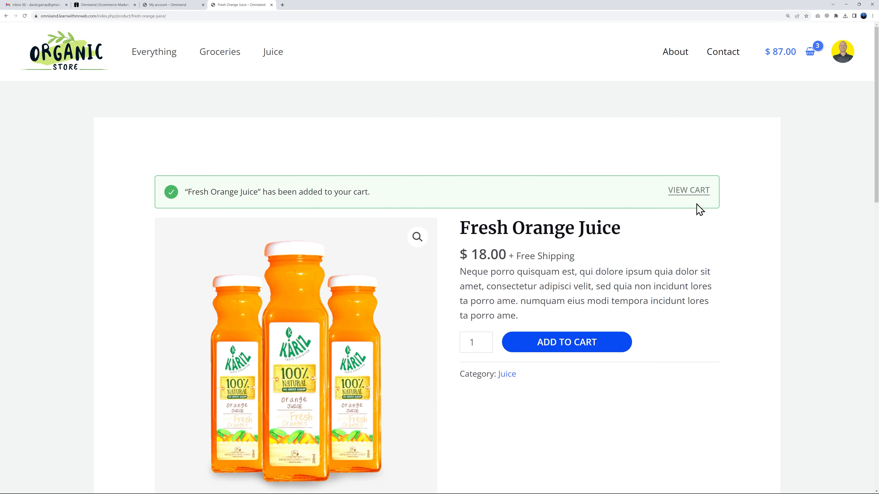
left_click(692, 197)
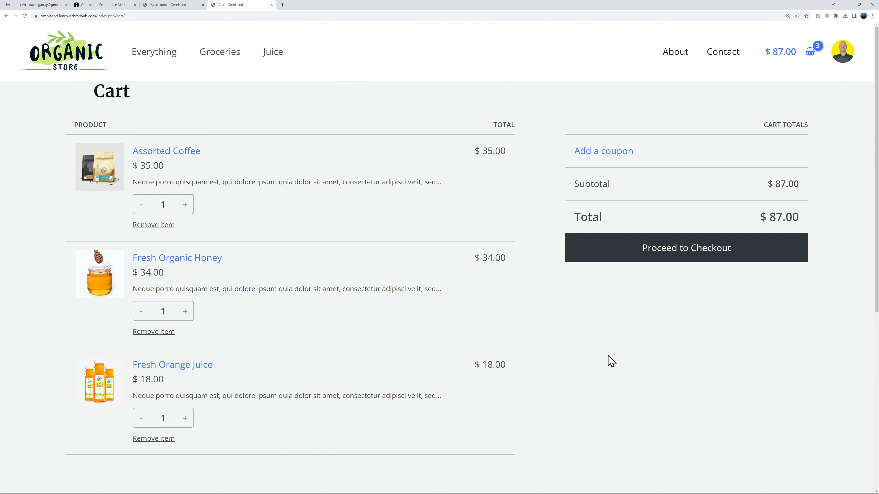
left_click(42, 6)
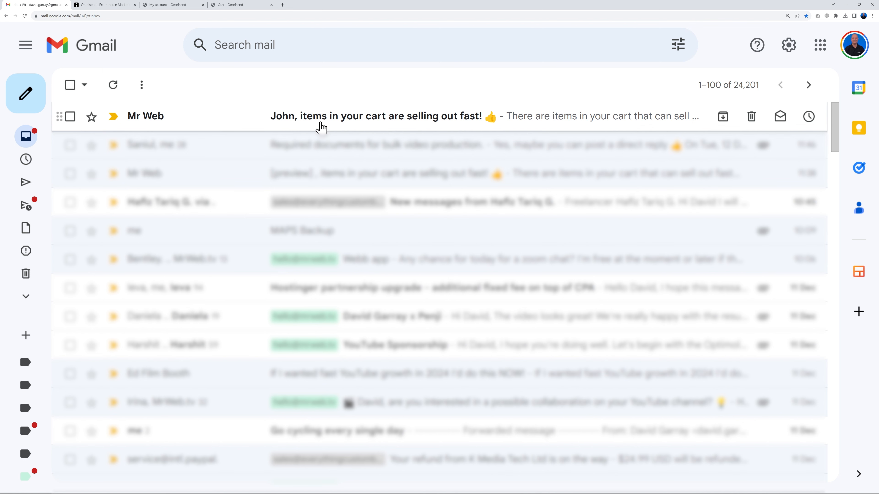
Step: Open the newly arrived abandoned-cart reminder email and read through it
left_click(406, 123)
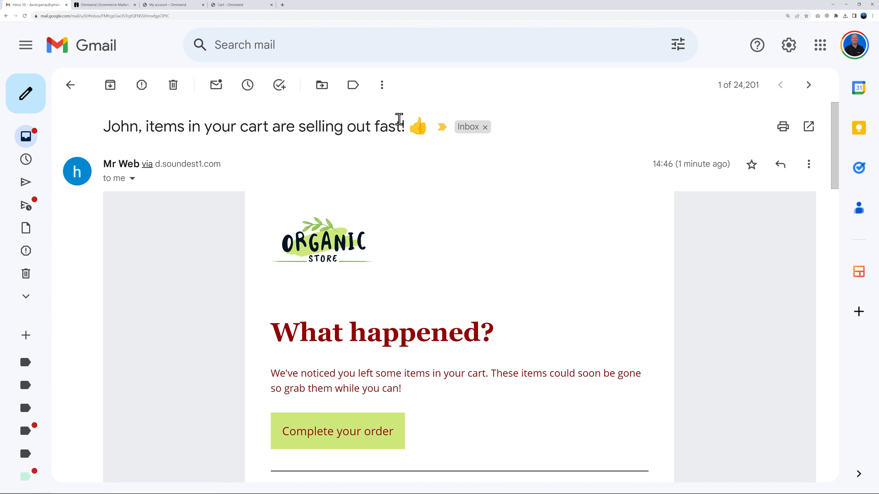
scroll(675, 322, "down", 3)
scroll(708, 310, "down", 10)
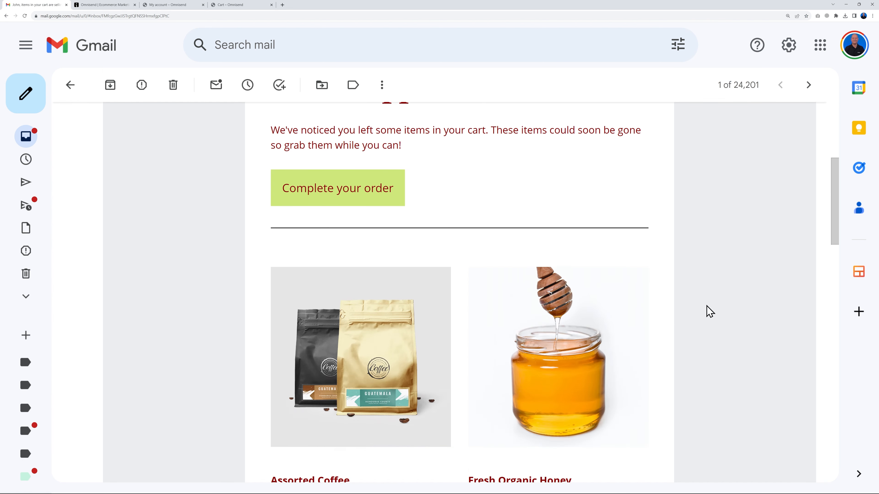
scroll(707, 311, "down", 12)
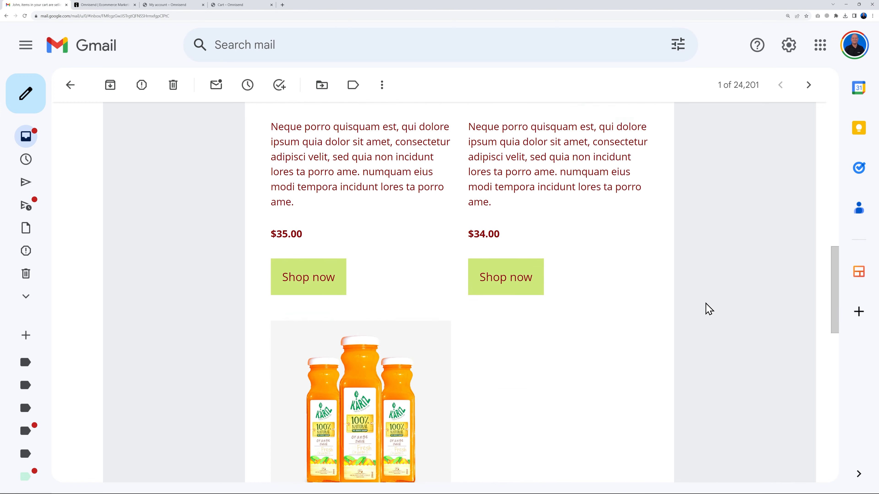
scroll(708, 309, "up", 20)
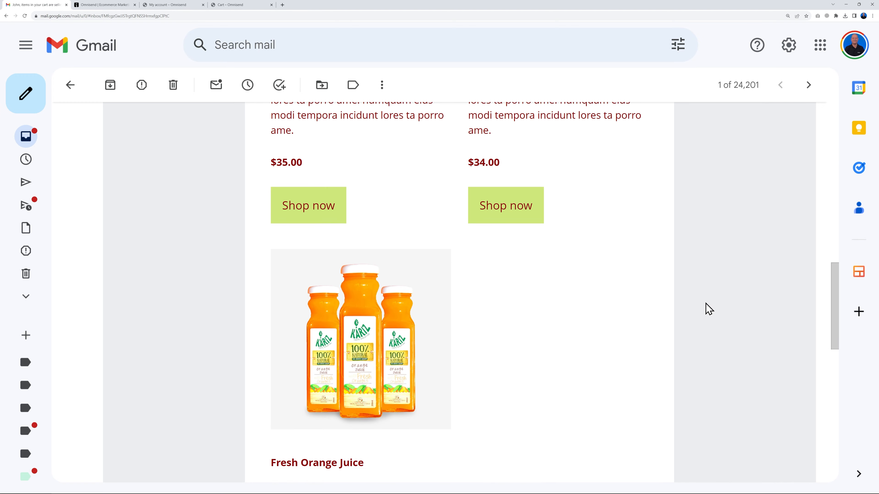
scroll(708, 309, "up", 2)
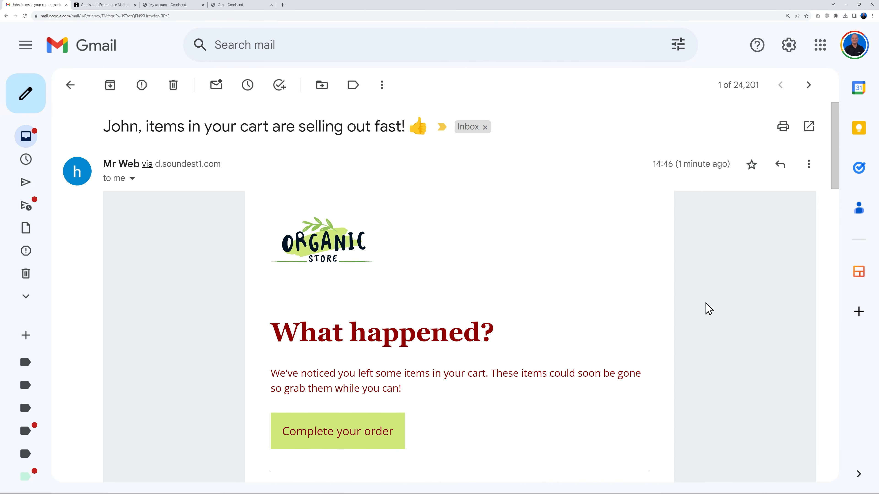
Step: Close the extra tabs, open the cart through the email's order link, then return to Omnisend
left_click(203, 5)
left_click(203, 5)
scroll(614, 371, "down", 2)
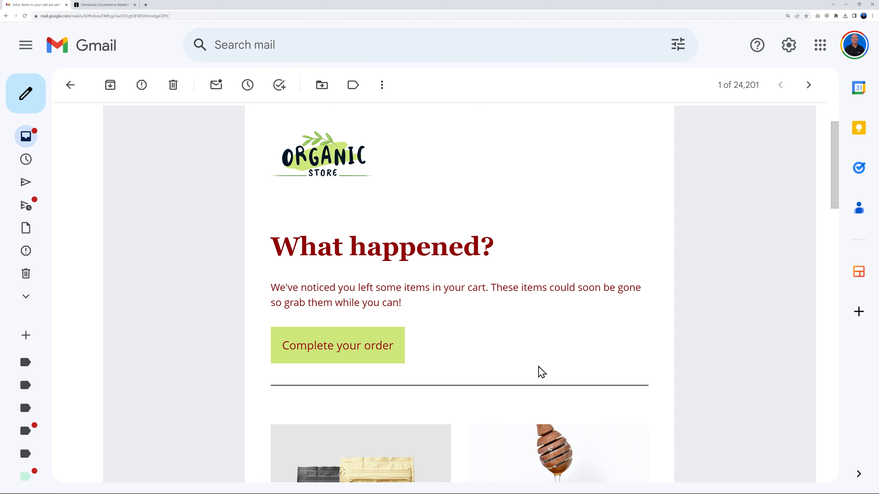
left_click(353, 359)
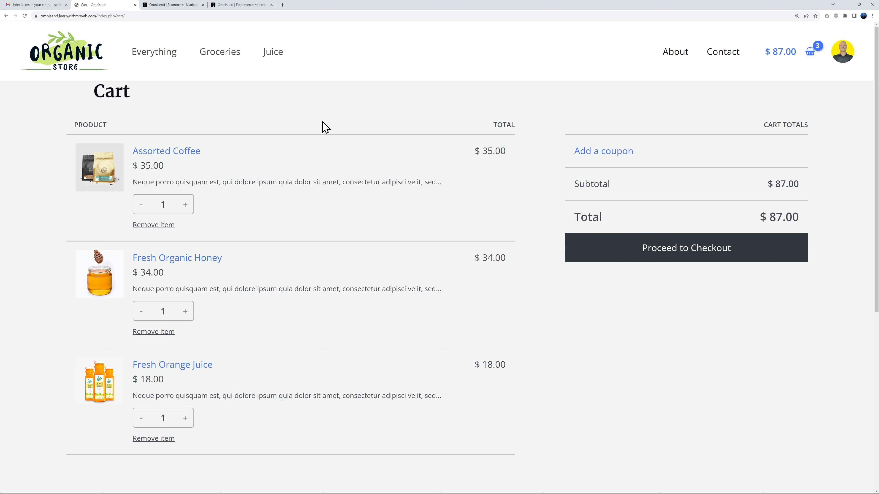
left_click(49, 5)
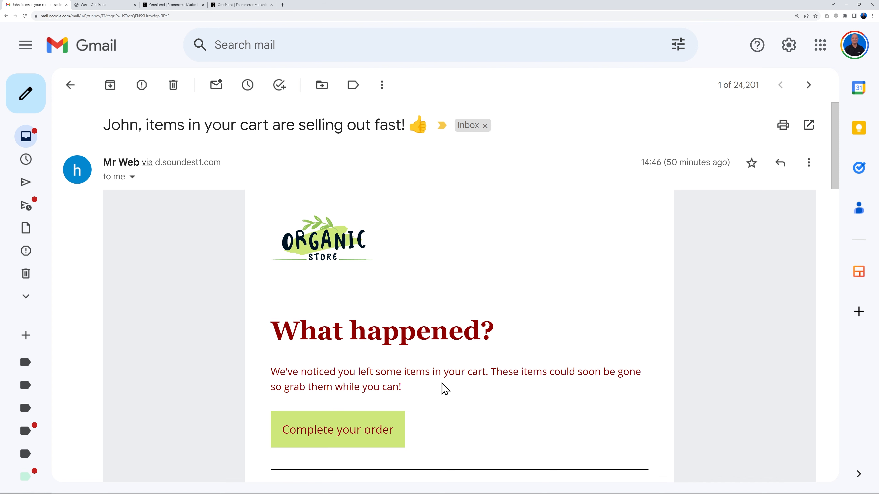
scroll(433, 388, "down", 2)
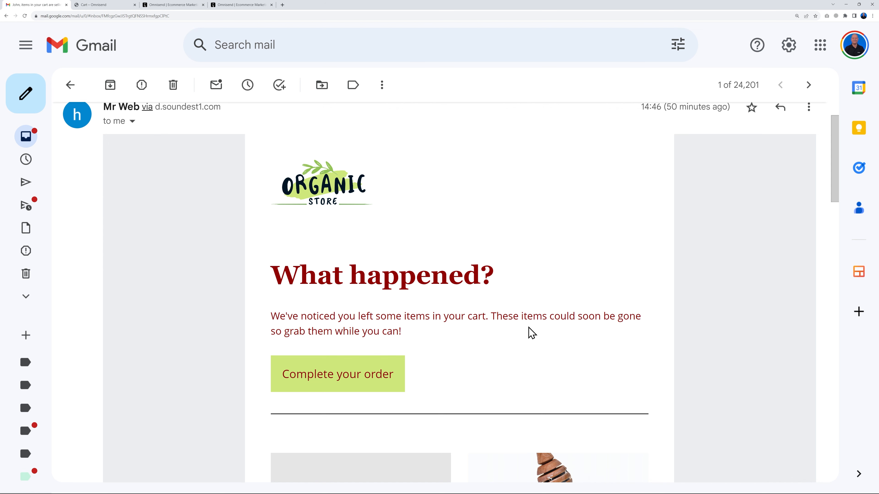
left_click(171, 6)
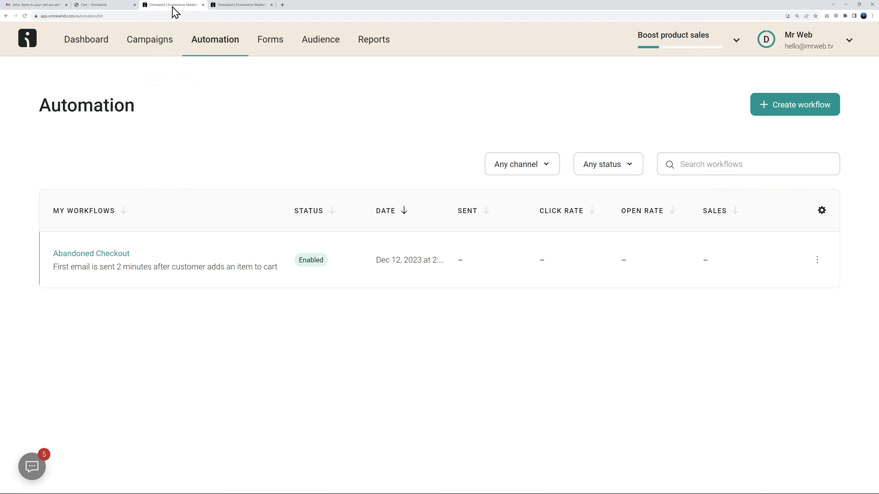
Step: Edit the workflow's first email content and add a Unique discount block below the intro text
left_click(813, 263)
left_click(773, 298)
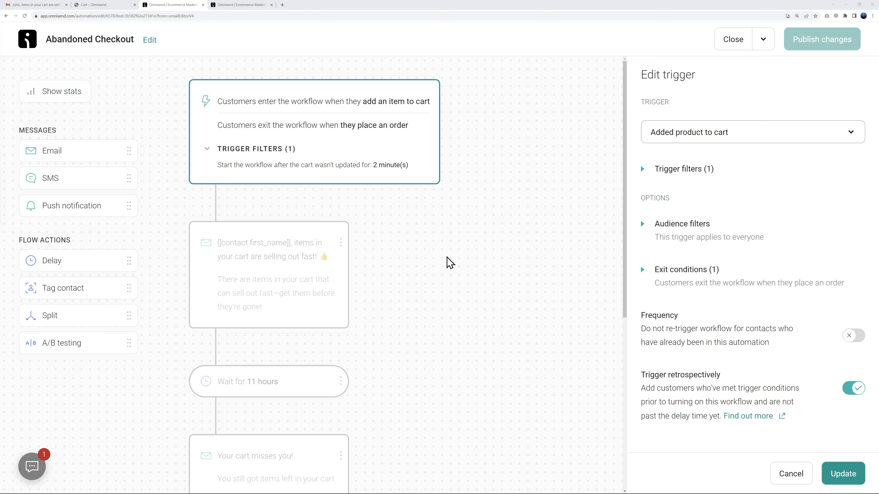
left_click(290, 298)
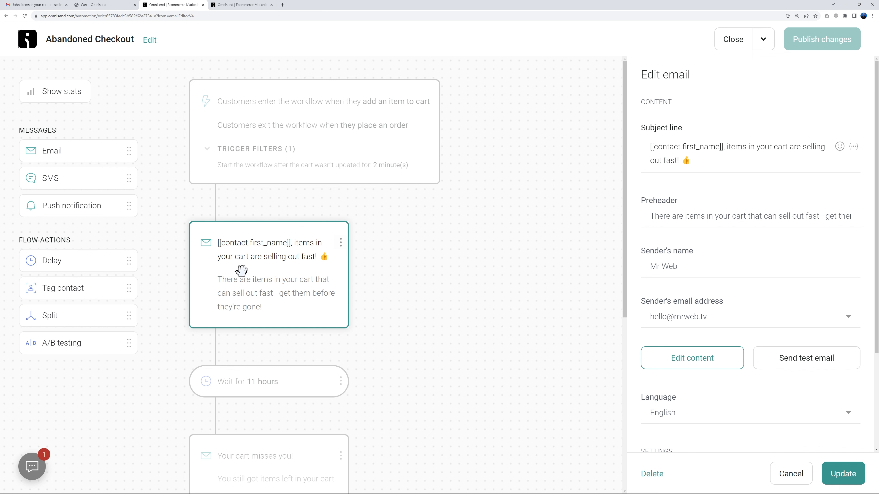
left_click(680, 359)
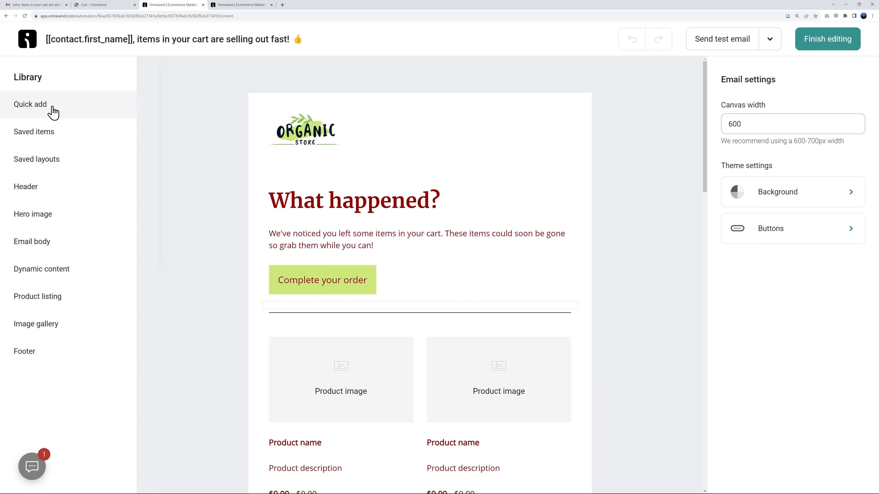
left_click(52, 110)
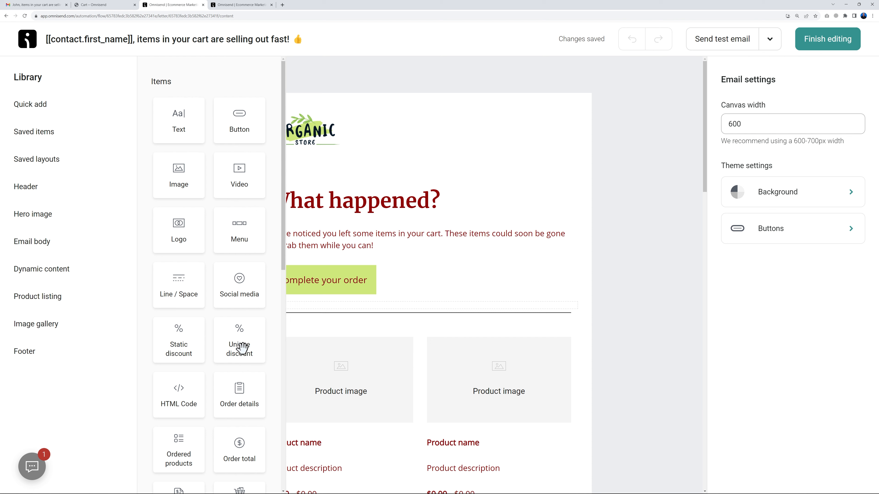
left_click_drag(241, 351, 326, 282)
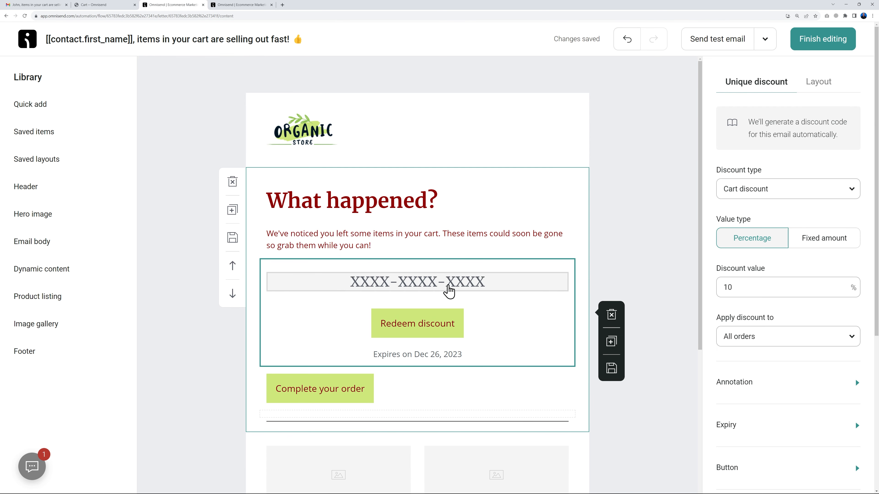
Step: Keep a cart discount applying to all orders and set the code to expire in 1 day
scroll(796, 303, "down", 2)
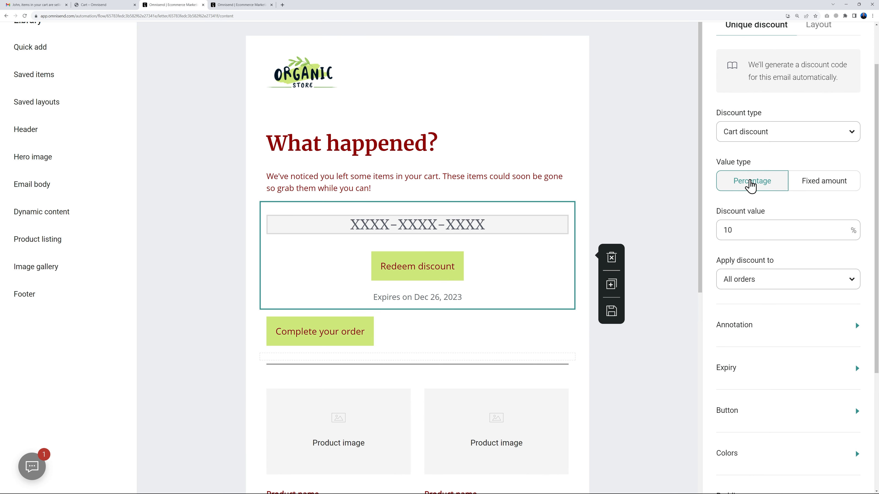
left_click(856, 132)
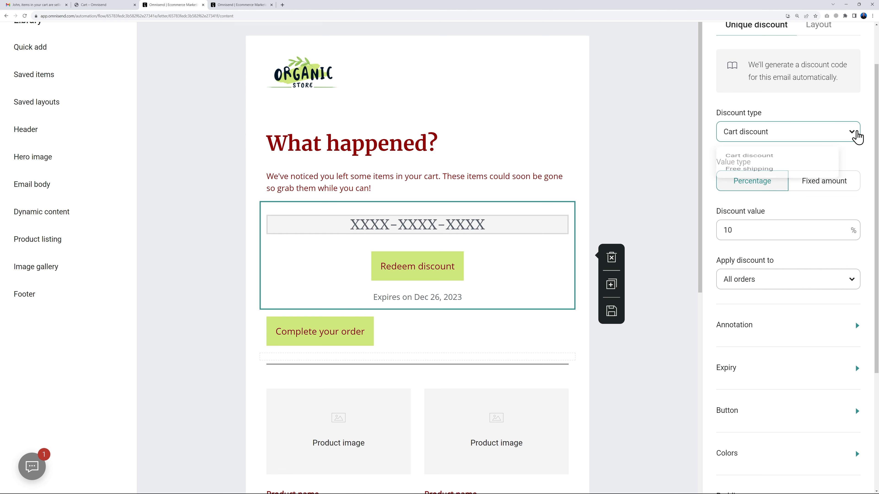
left_click(856, 133)
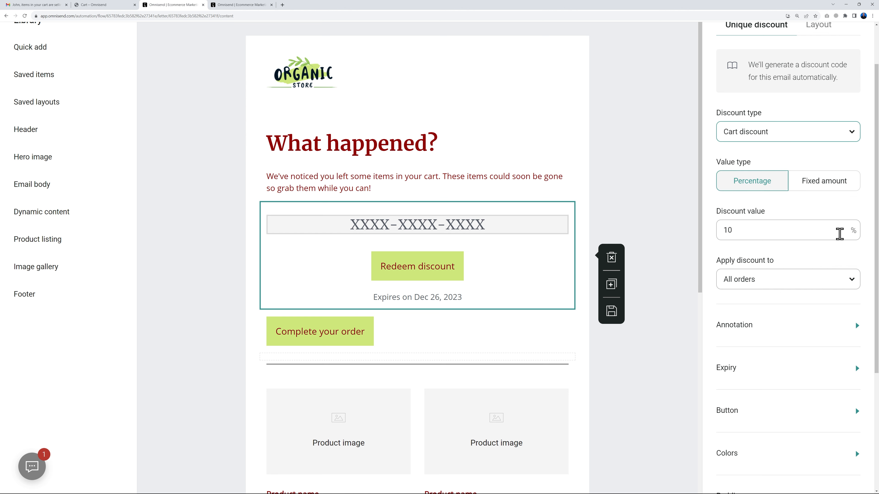
scroll(852, 281, "down", 2)
left_click(848, 225)
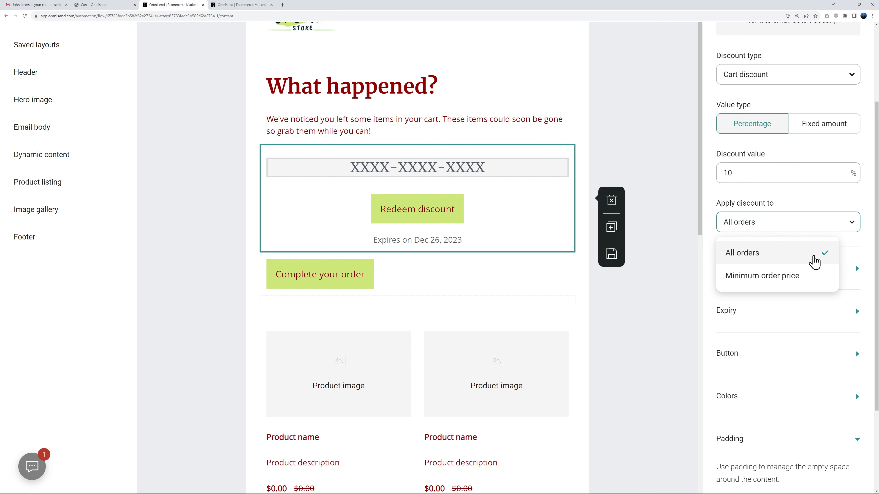
left_click(780, 258)
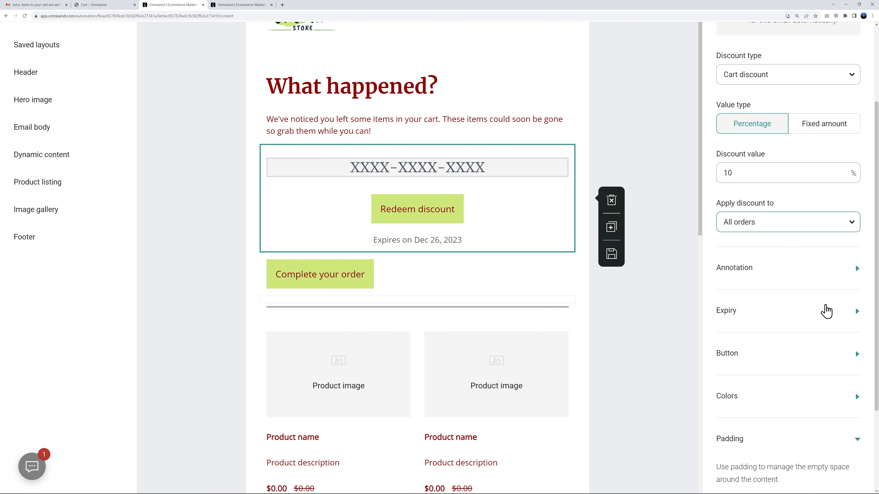
left_click(853, 320)
scroll(832, 412, "down", 3)
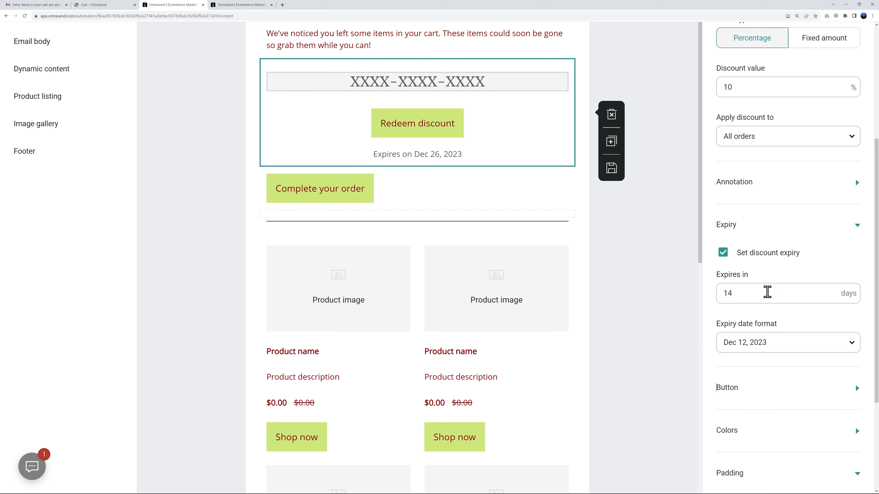
left_click(730, 293)
key("BackSpace")
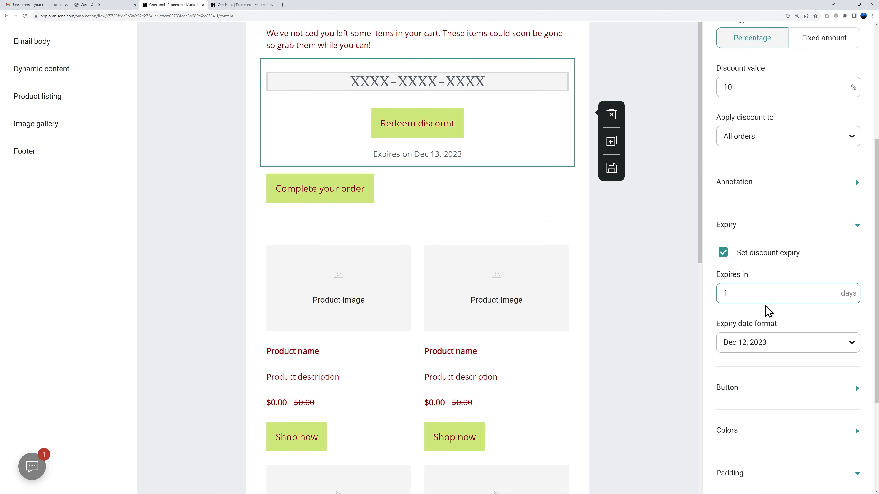
left_click(817, 315)
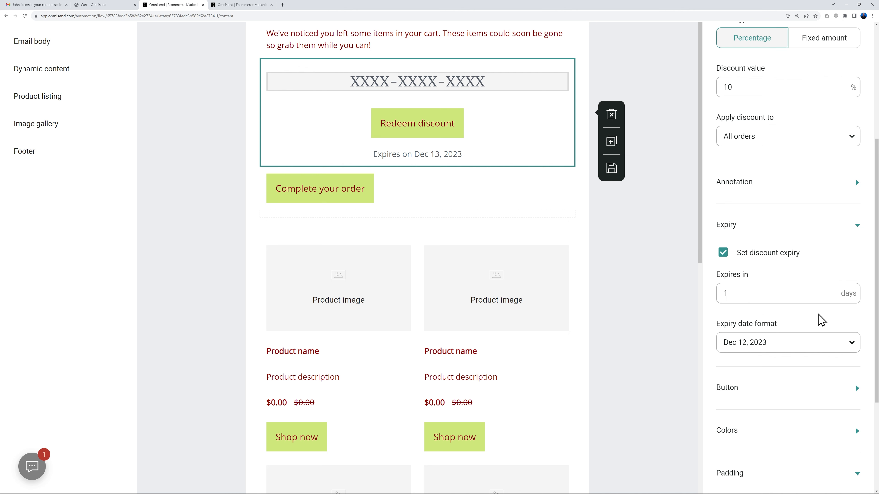
Step: Link the Redeem discount button to Checkout Url and delete the old Complete your order button
scroll(864, 398, "up", 1)
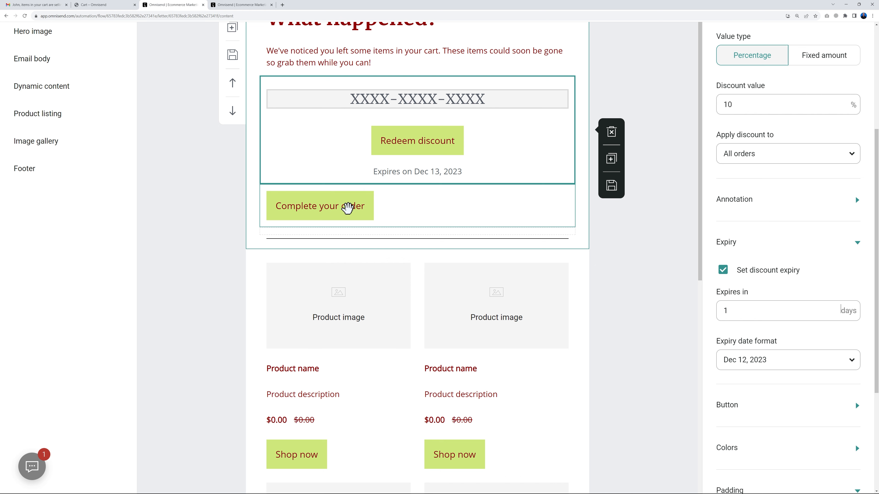
left_click(345, 204)
scroll(799, 221, "up", 3)
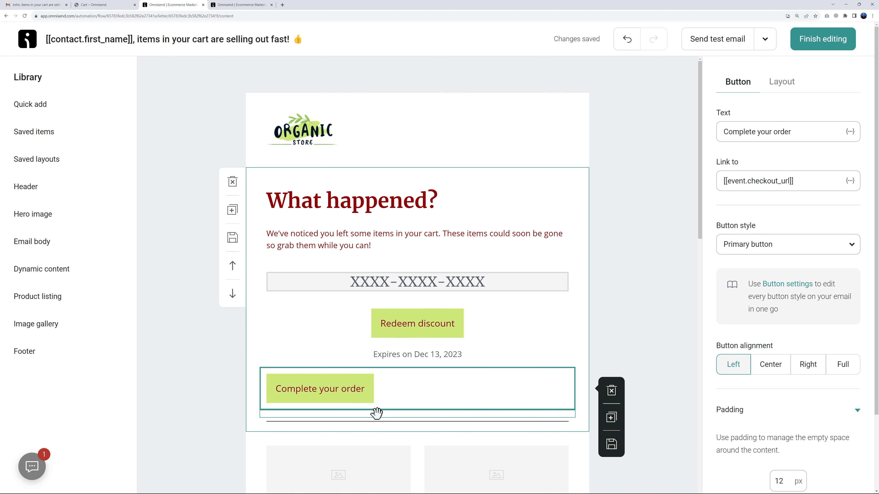
left_click(416, 327)
scroll(824, 325, "down", 5)
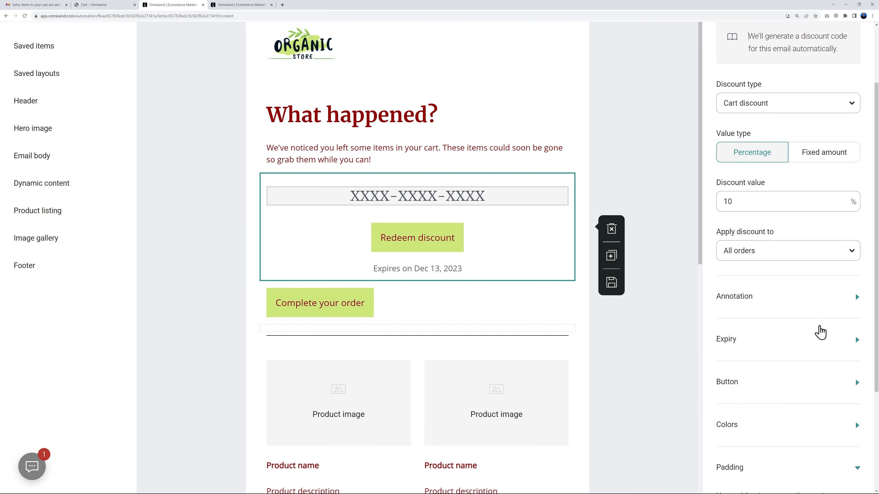
left_click(857, 296)
scroll(829, 381, "down", 2)
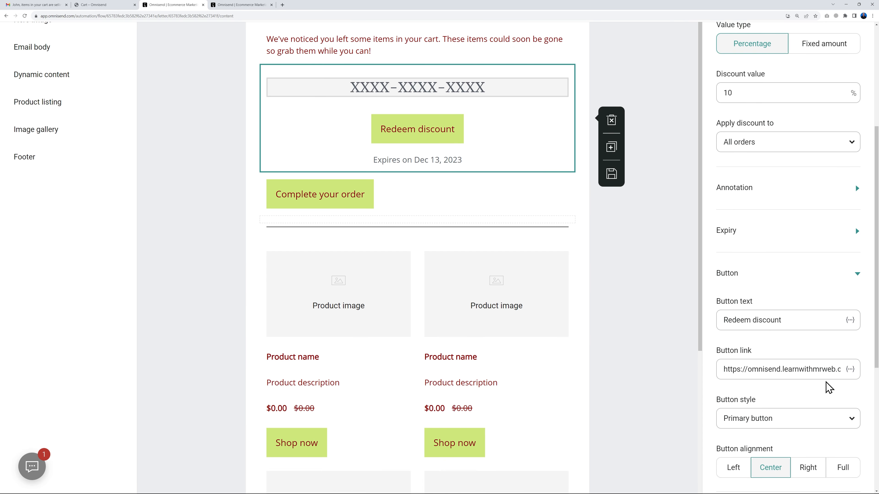
left_click(851, 336)
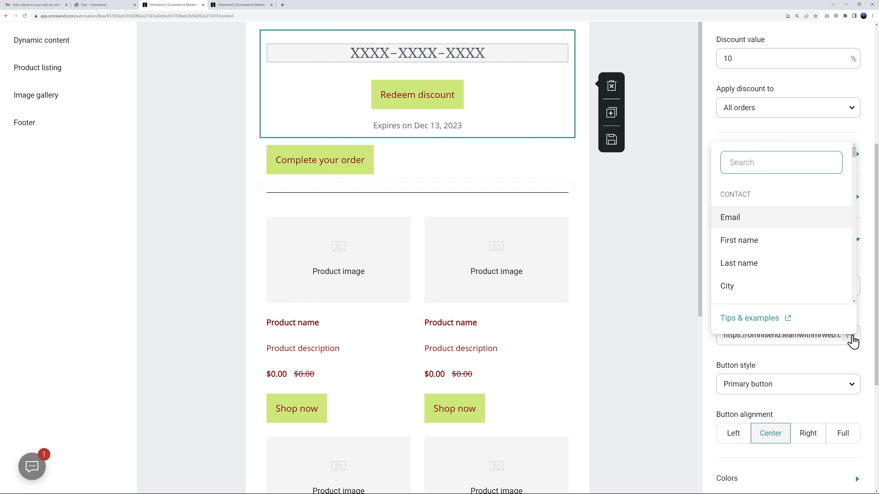
left_click(785, 165)
type("checkout")
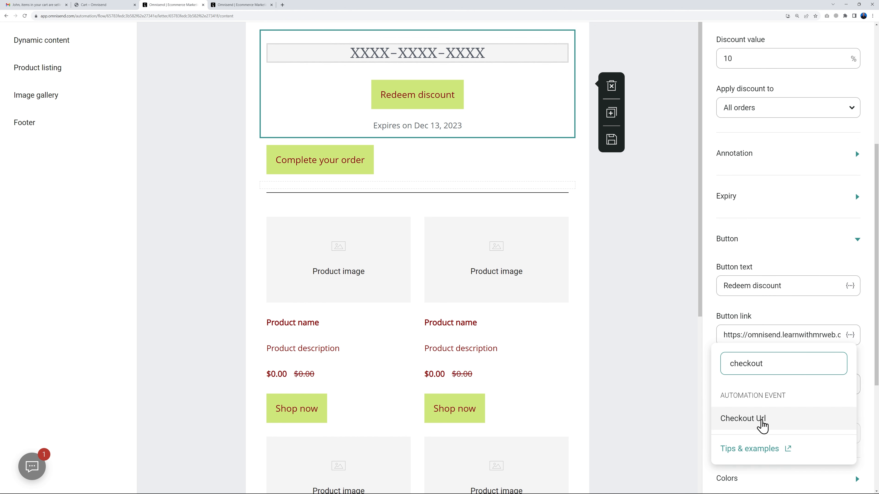
left_click(762, 419)
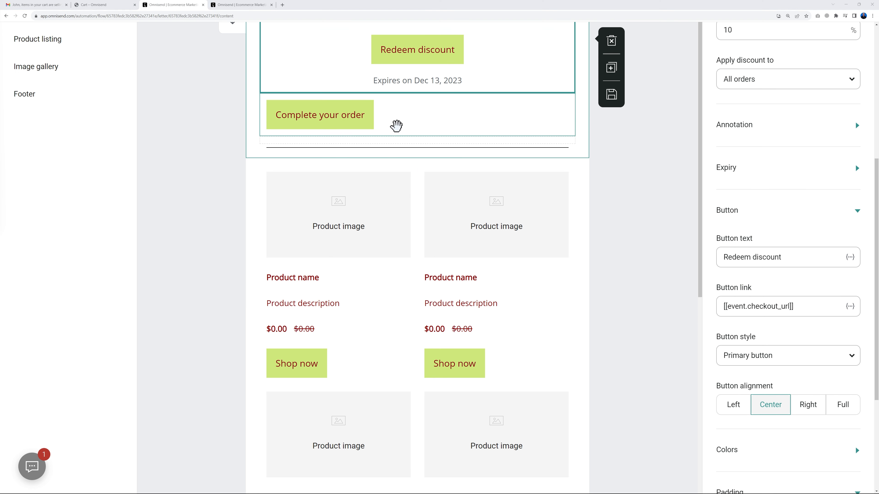
left_click(395, 126)
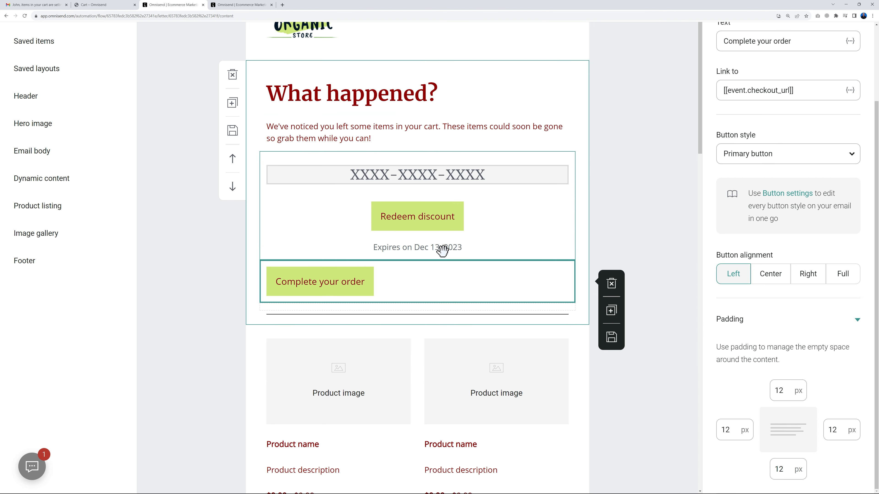
left_click(612, 284)
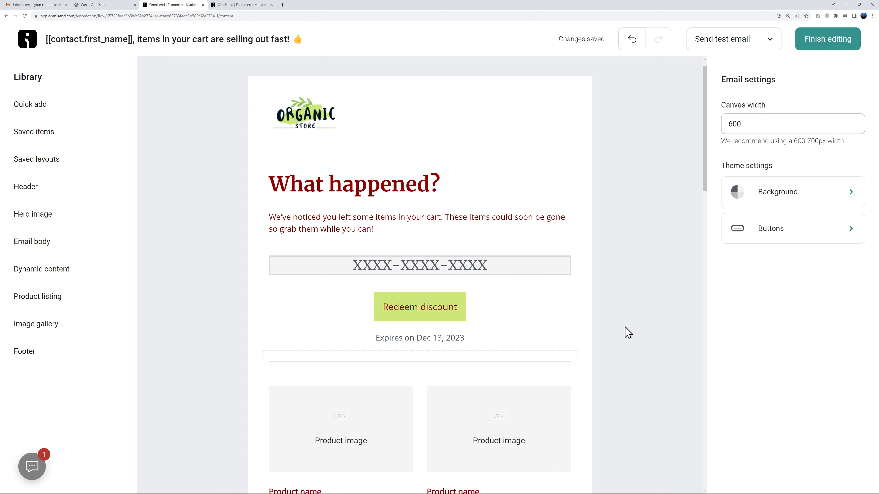
Step: Save the discount email, then remove Assorted Coffee, Fresh Organic Honey and Fresh Orange Juice from the cart
left_click(823, 48)
left_click(844, 475)
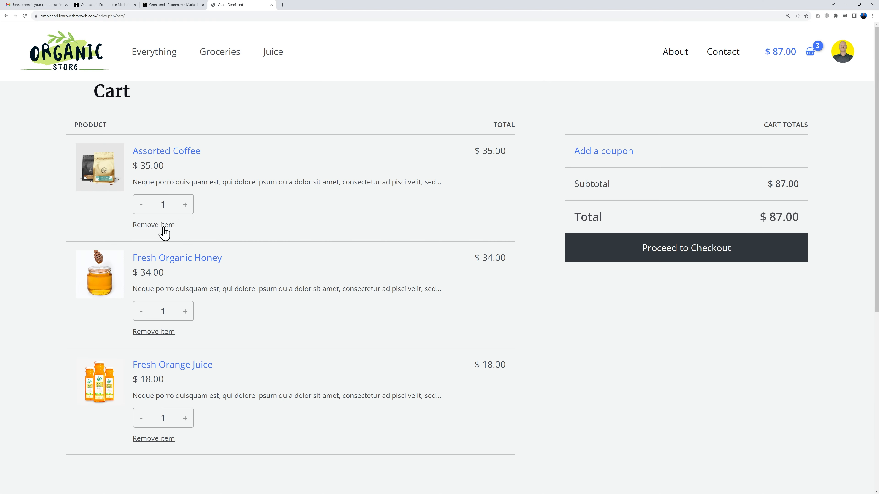
left_click(162, 226)
left_click(161, 227)
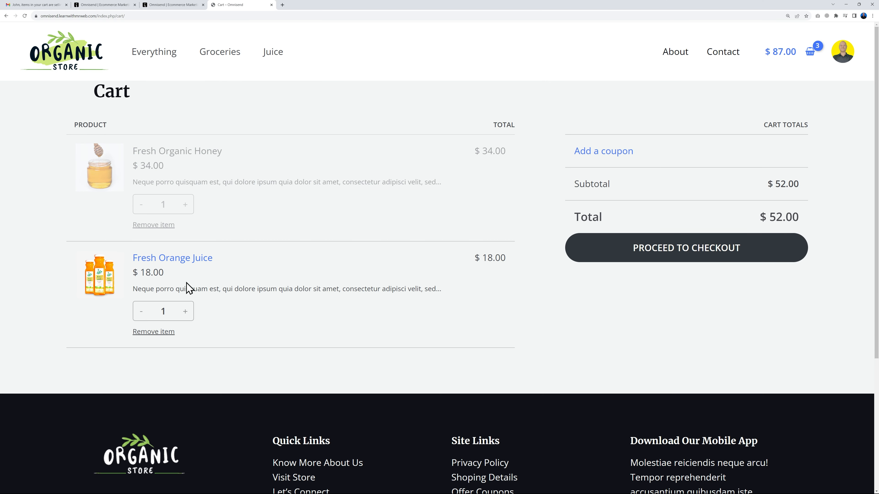
left_click(160, 227)
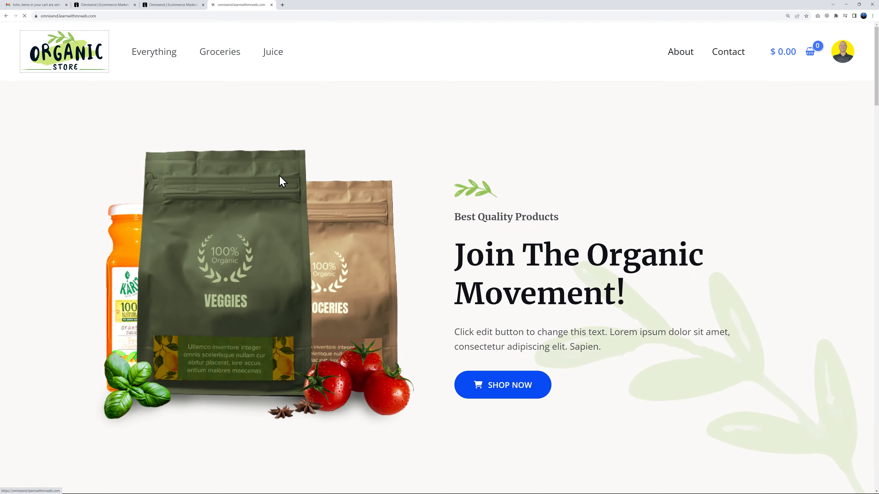
Step: Add Hand Sanitizer and Natural Extracted Olive Oil to the cart and view the $40.00 total
scroll(364, 243, "down", 6)
scroll(363, 246, "down", 10)
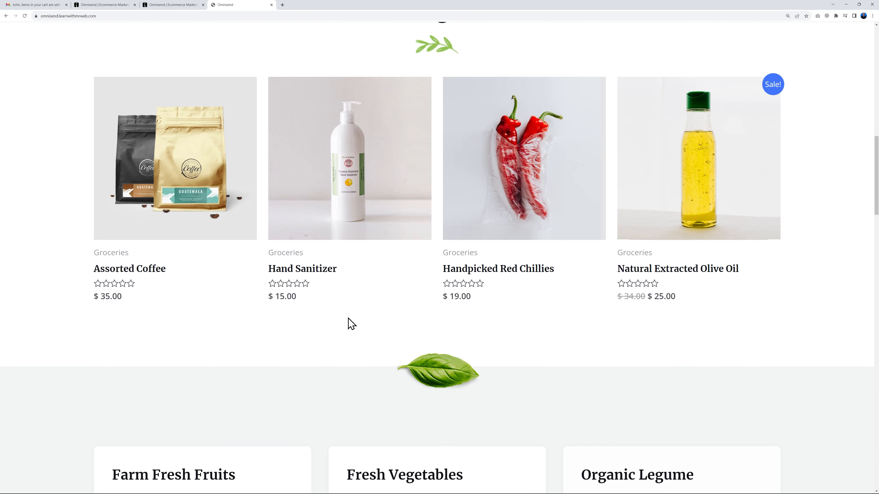
left_click(325, 278)
left_click(595, 297)
left_click(74, 66)
scroll(581, 346, "down", 10)
scroll(578, 348, "down", 8)
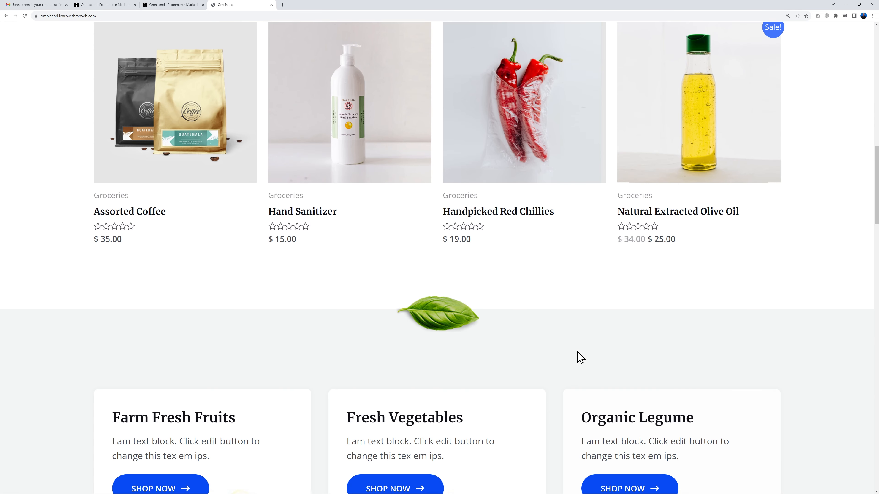
scroll(578, 351, "up", 2)
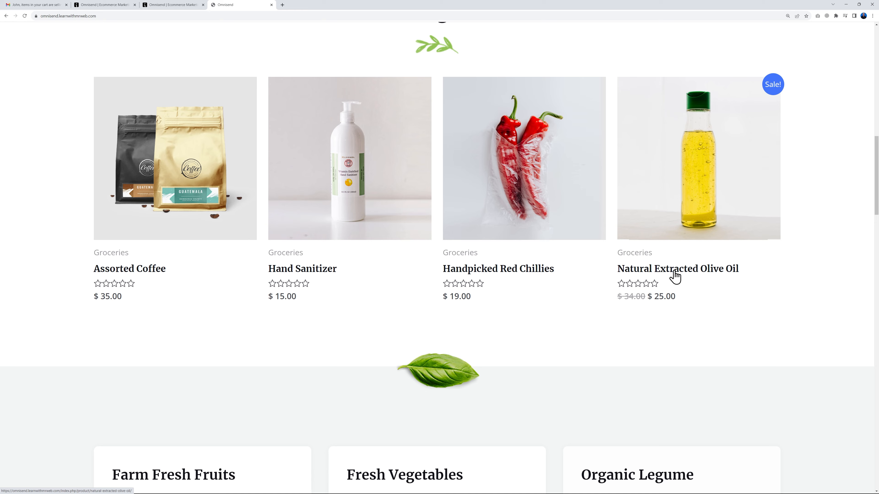
left_click(650, 273)
left_click(597, 291)
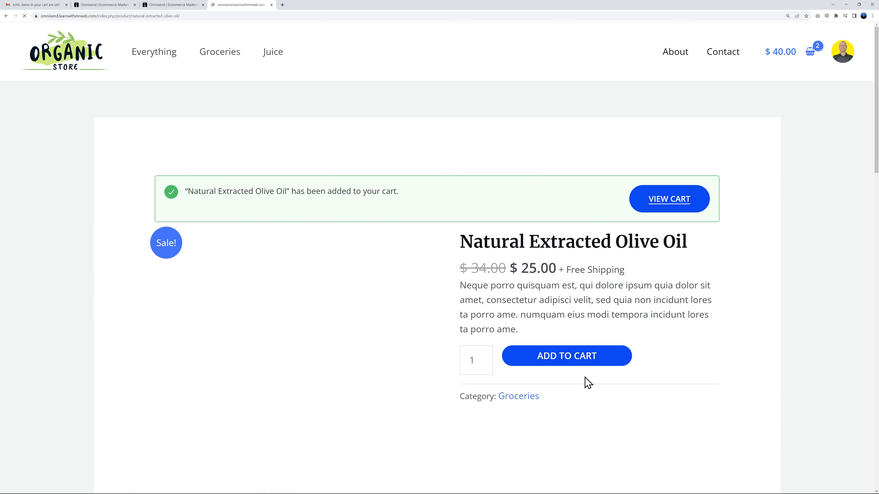
left_click(697, 192)
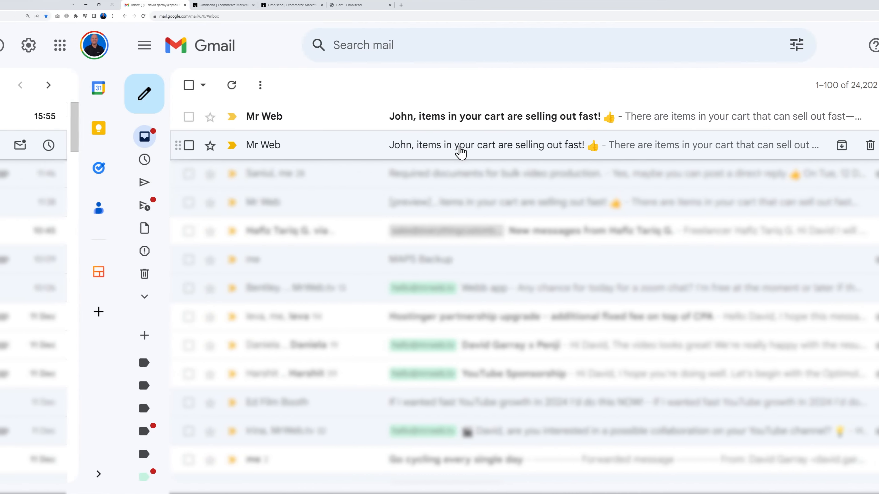
Step: Open the 'items in your cart' reminder with images shown, find its unique discount code, and redeem it
left_click(299, 118)
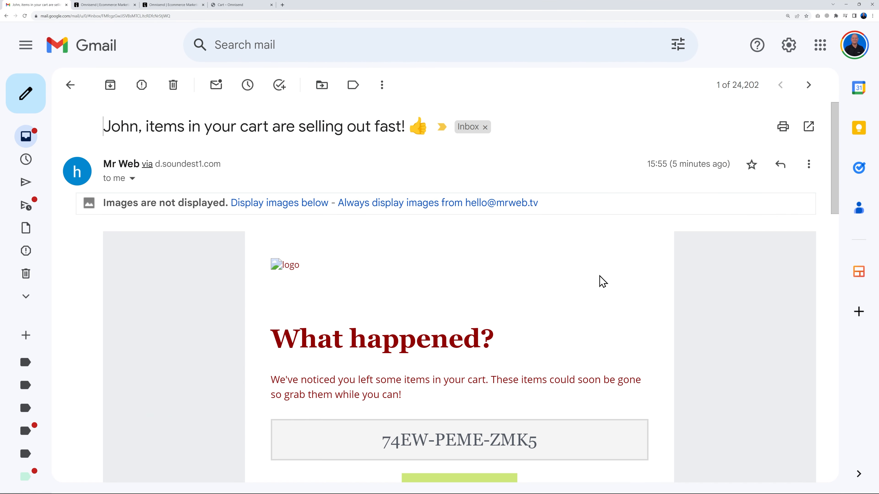
left_click(236, 203)
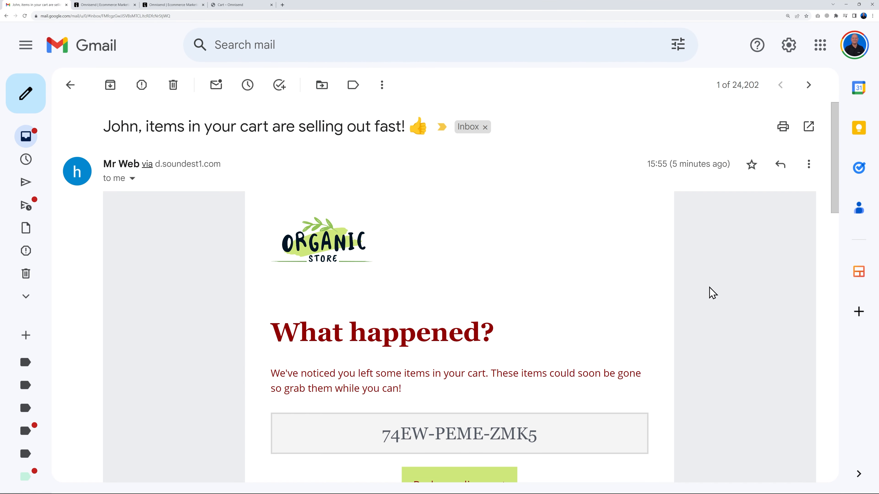
scroll(706, 292, "down", 3)
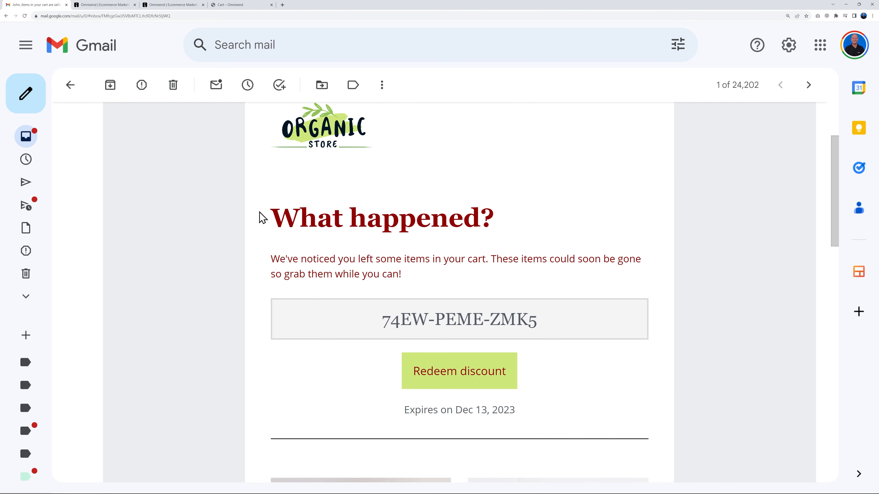
scroll(655, 228, "down", 2)
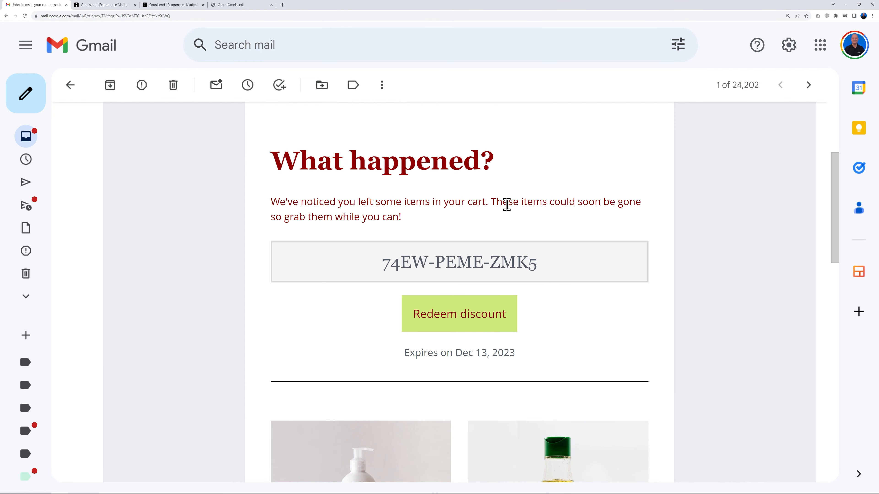
left_click_drag(369, 266, 608, 273)
left_click(751, 291)
left_click(467, 318)
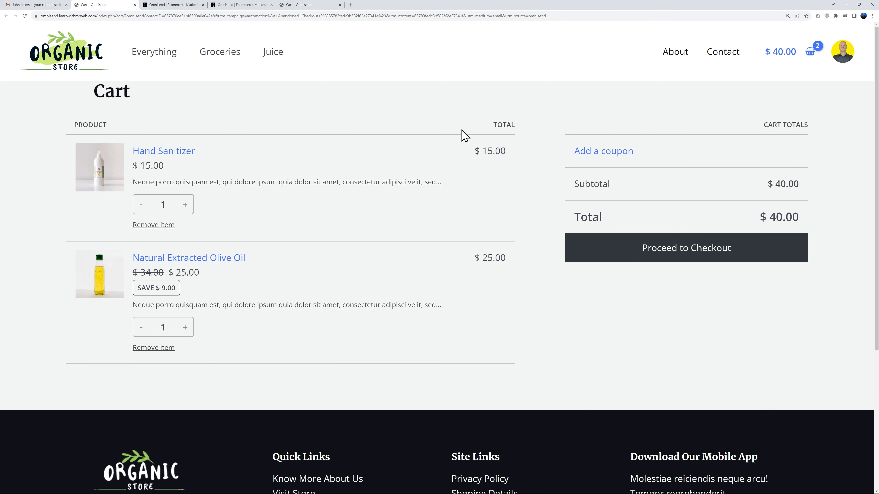
left_click(34, 5)
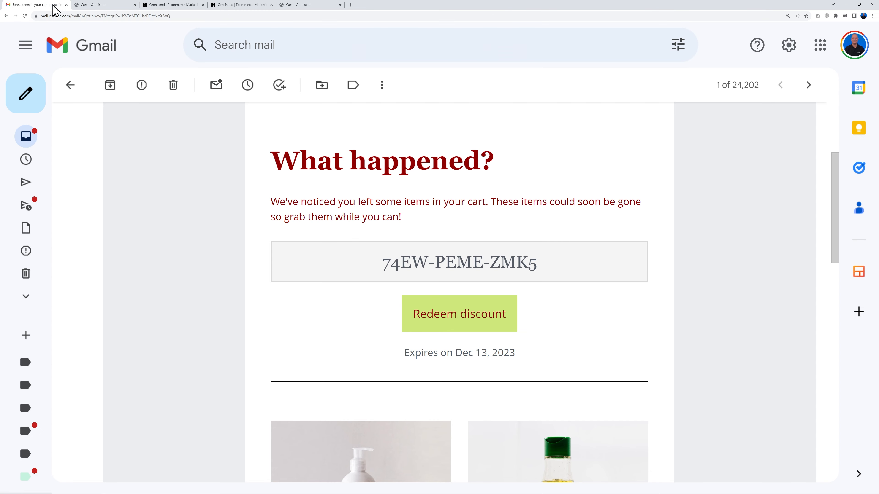
left_click_drag(393, 260, 568, 277)
key("ctrl+c")
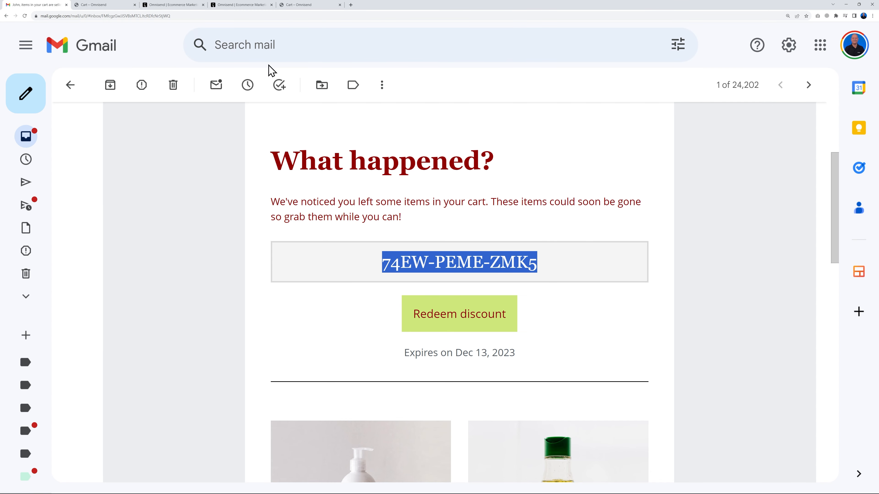
left_click(99, 6)
left_click(626, 156)
key("ctrl+v")
left_click(766, 170)
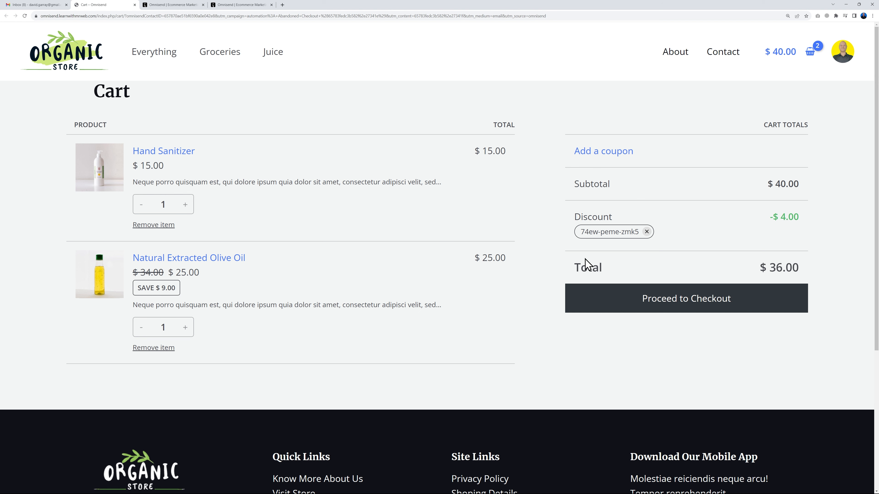
left_click(246, 4)
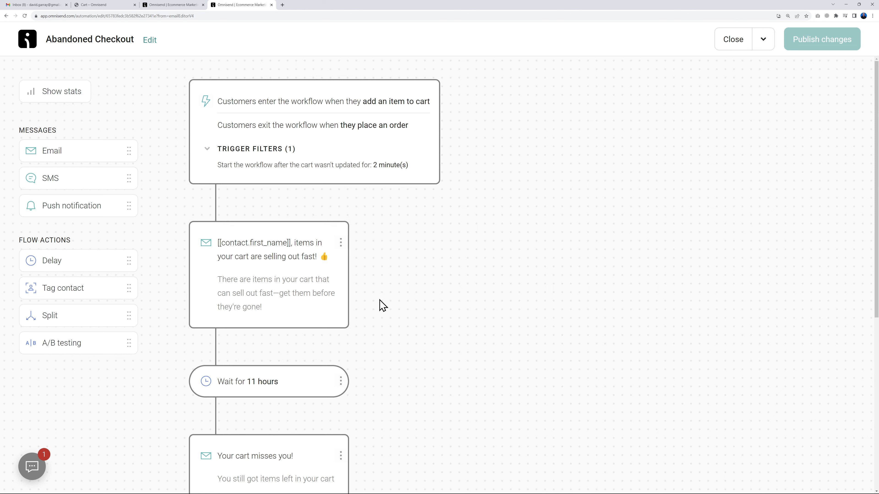
Step: Insert a 50/50 A/B split directly below the Abandoned Checkout trigger
left_click_drag(119, 344, 295, 211)
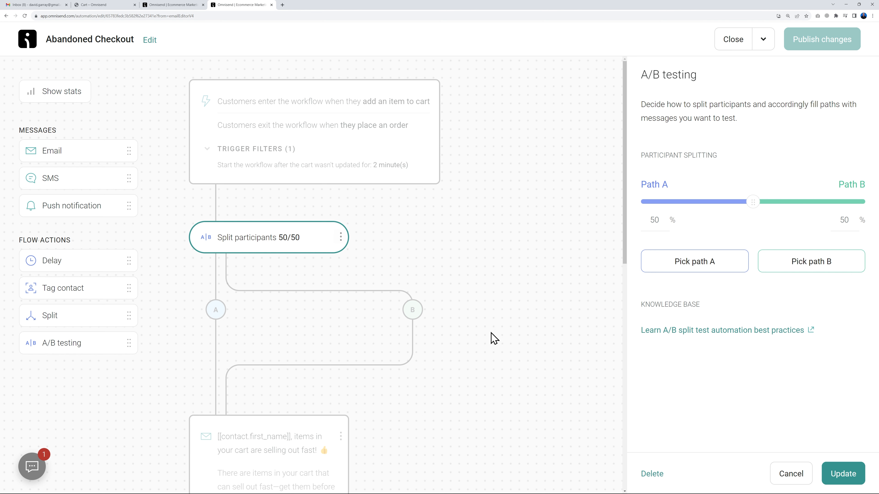
left_click(844, 473)
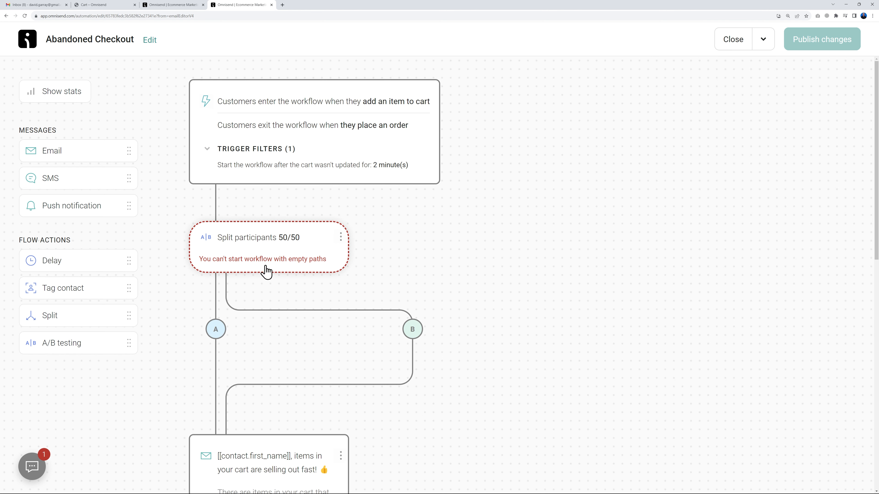
scroll(504, 356, "down", 3)
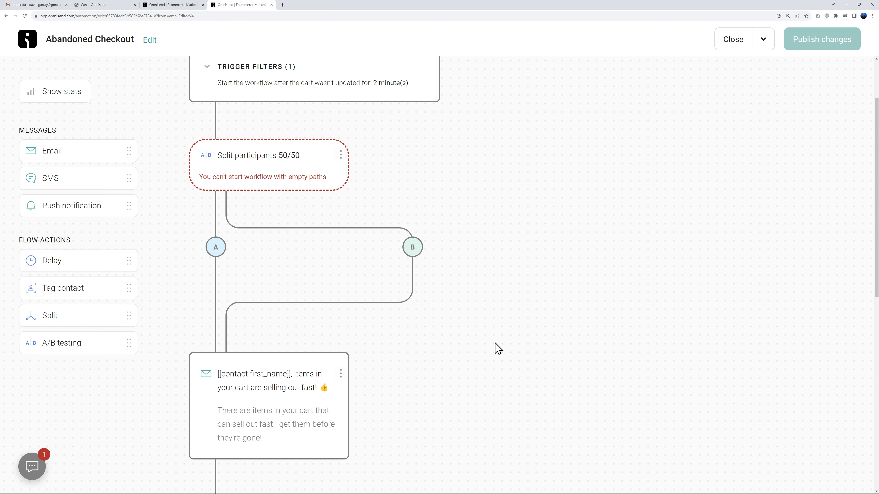
Step: Put the cart-reminder email on path A and a cloned copy on path B
left_click_drag(267, 381, 231, 224)
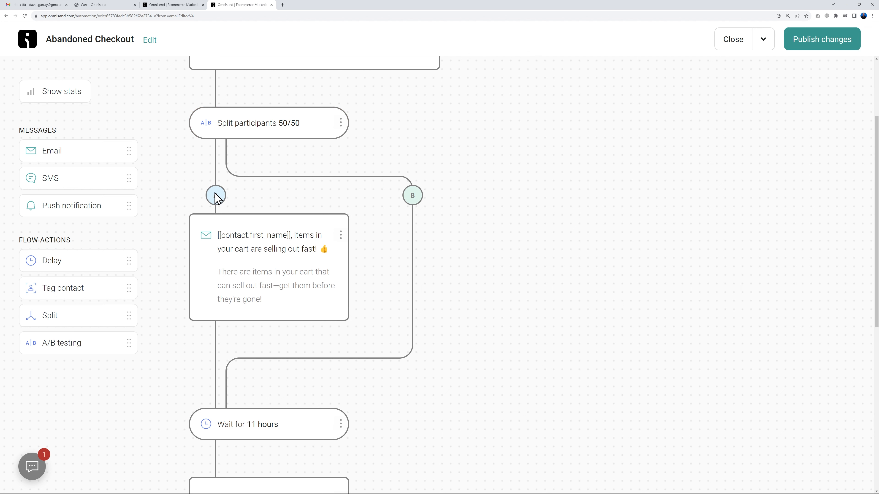
left_click(341, 236)
left_click(300, 280)
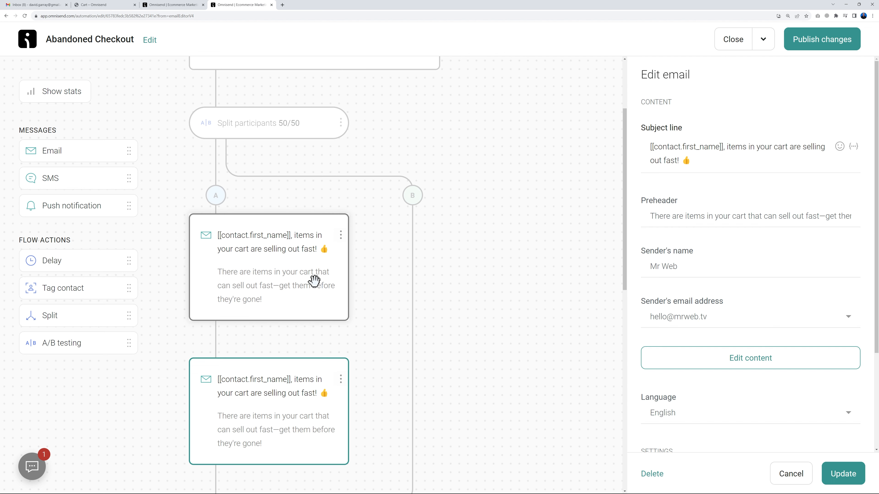
mouse_move(304, 422)
left_mouse_down()
mouse_move(301, 380)
mouse_move(443, 224)
mouse_move(433, 196)
left_mouse_up()
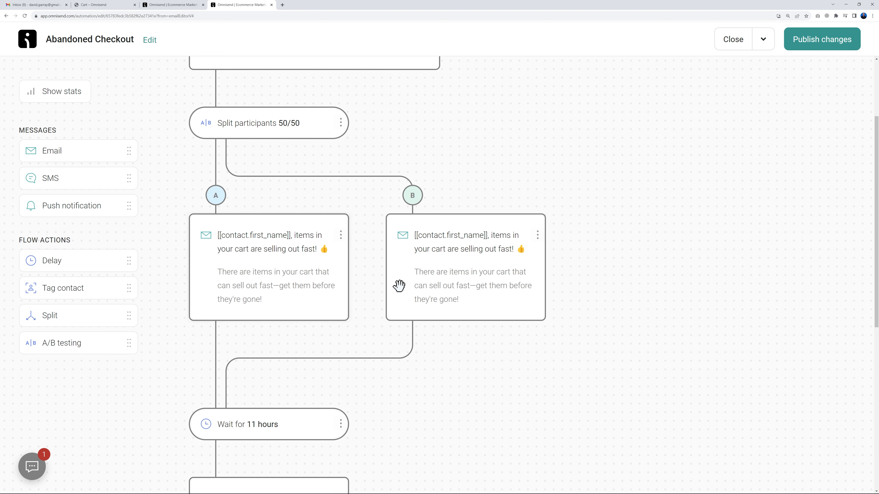
left_click(447, 291)
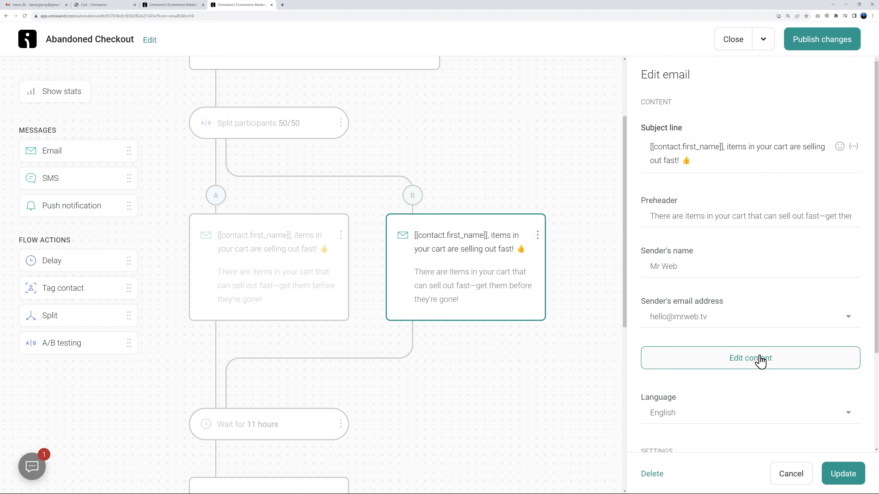
left_click(295, 287)
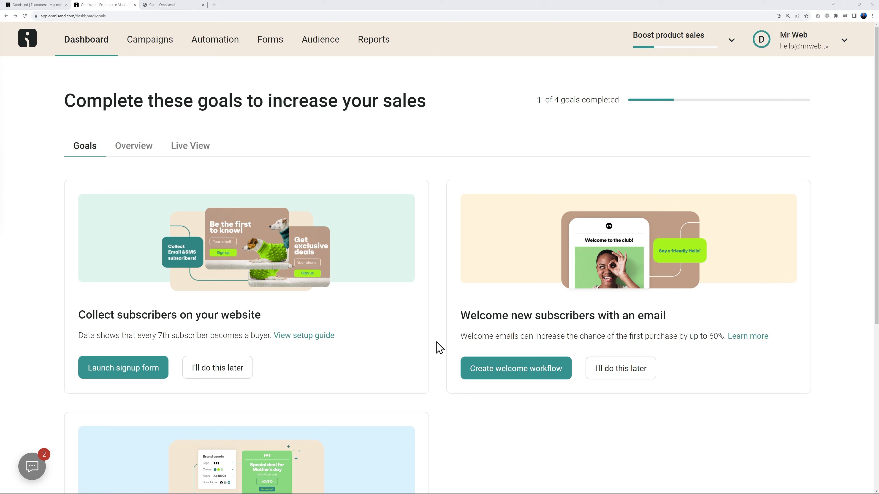
Step: Launch the 'Email & SMS branded Multi-step welcome discount' signup form, offering 10% off, in the form editor
left_click(134, 376)
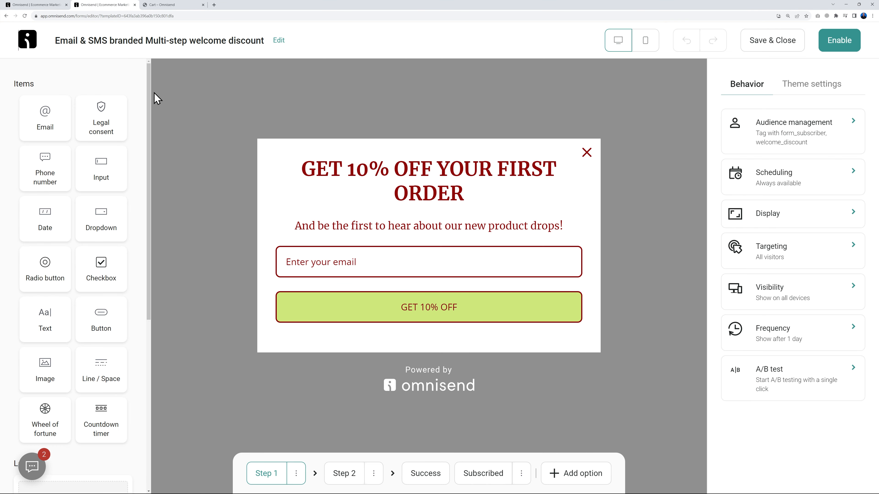
scroll(122, 311, "down", 6)
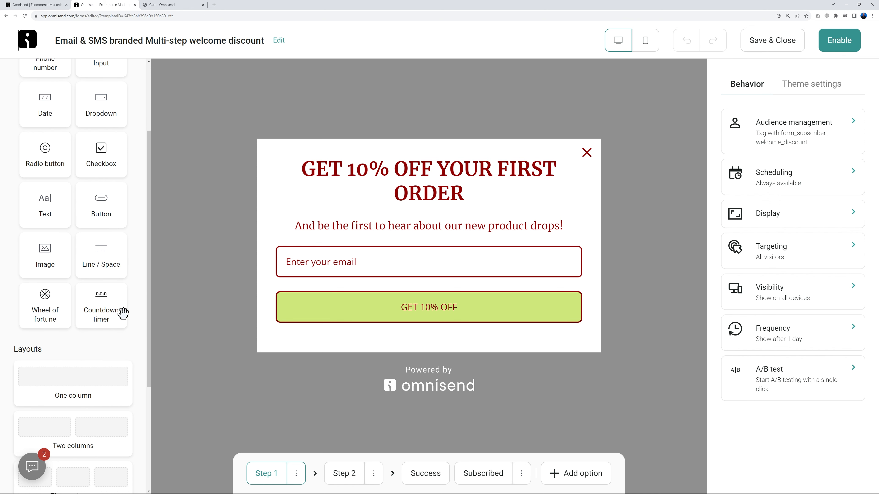
scroll(122, 313, "up", 6)
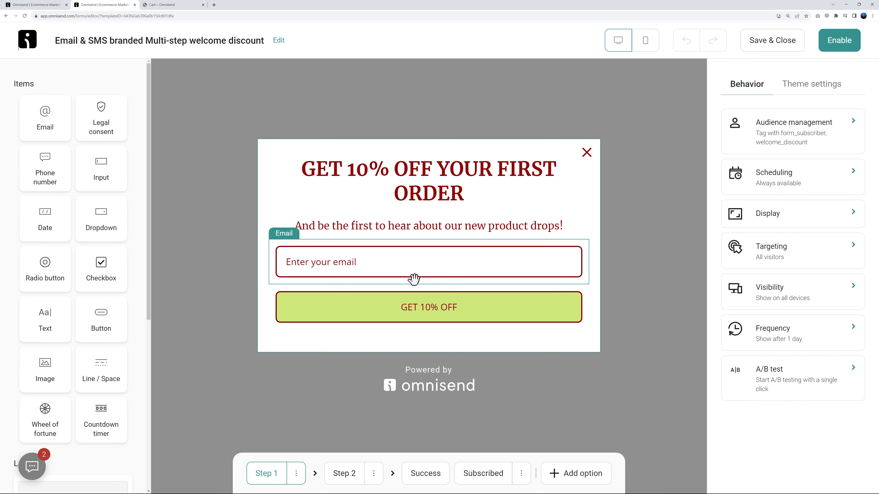